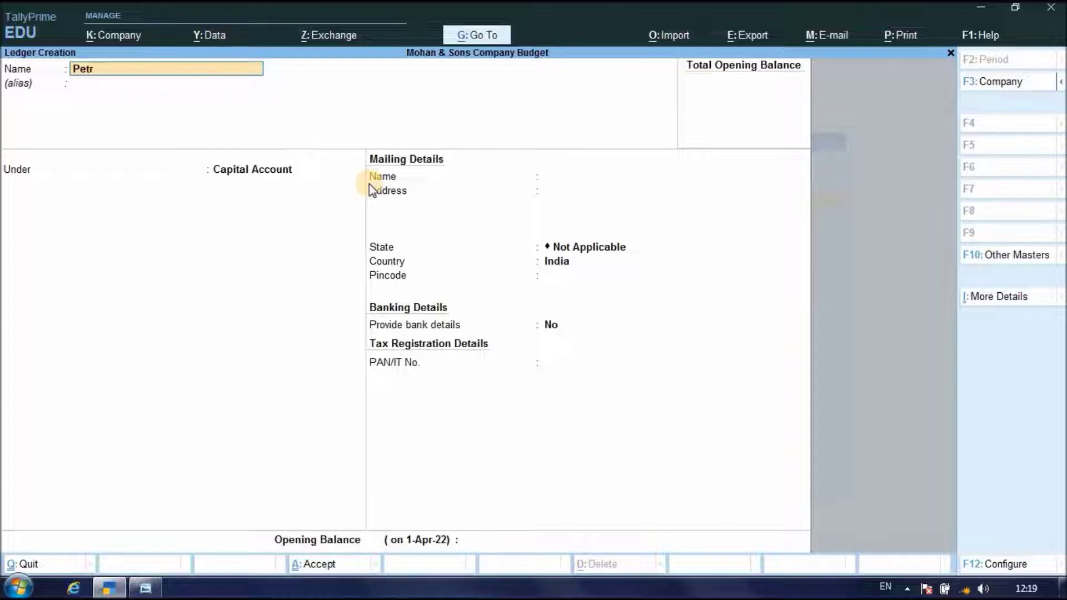
Name the new ledger Petrol Expenses and place it under the Indirect Expenses group
{"action": "type", "text": "l Expense"}
{"action": "key", "text": "Return"}
{"action": "key", "text": "Return"}
{"action": "key", "text": "BackSpace"}
{"action": "key", "text": "Up"}
{"action": "key", "text": "Up"}
{"action": "key", "text": "Up"}
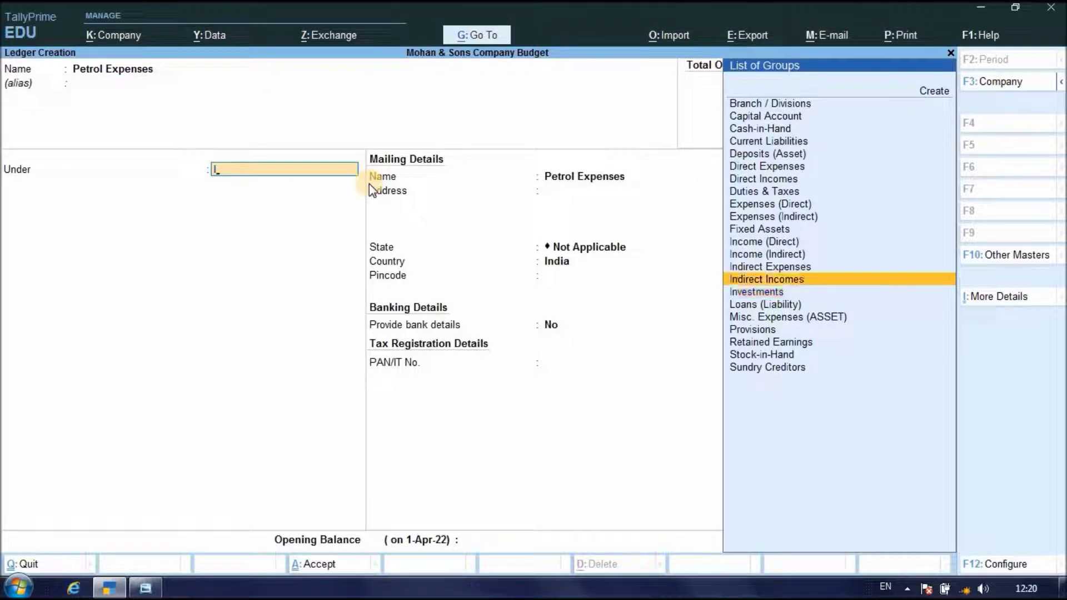
{"action": "key", "text": "Return"}
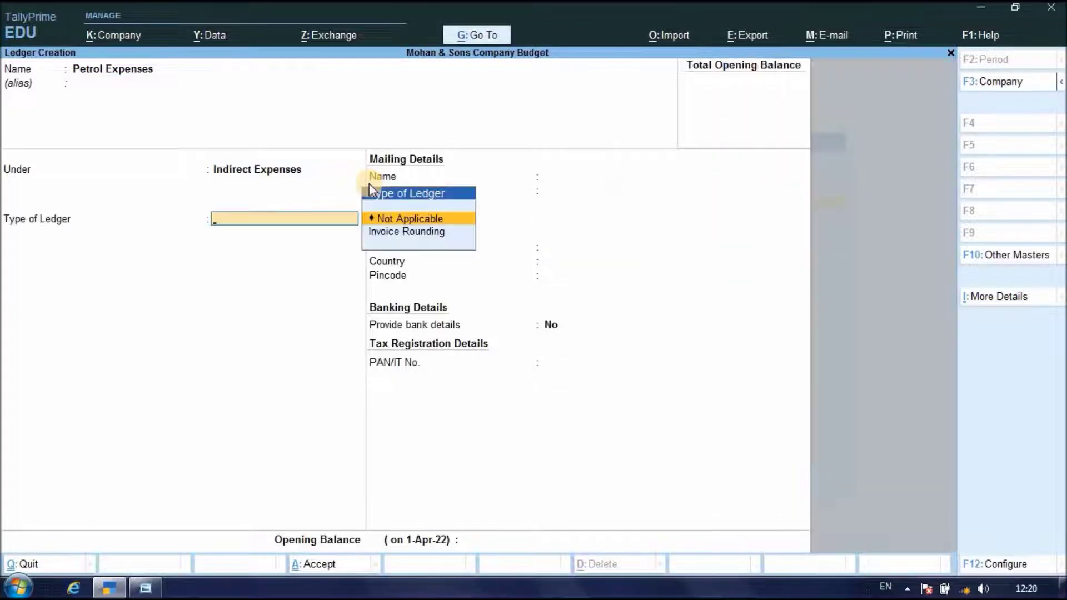
Keep the ledger type as Not Applicable, save the Petrol Expenses ledger and leave master creation
{"action": "key", "text": "Return"}
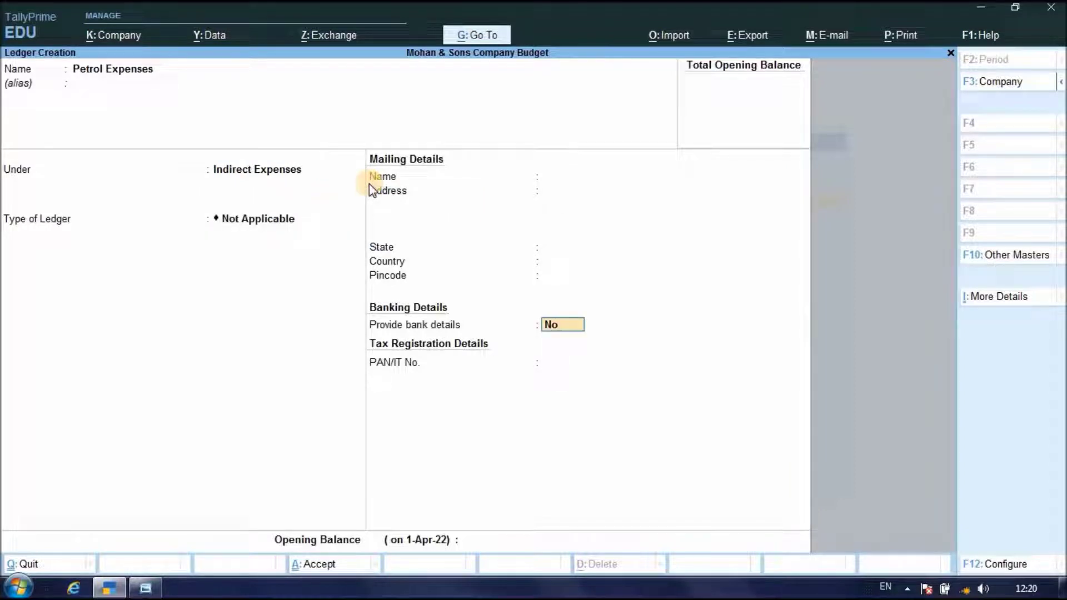
{"action": "key", "text": "ctrl+a"}
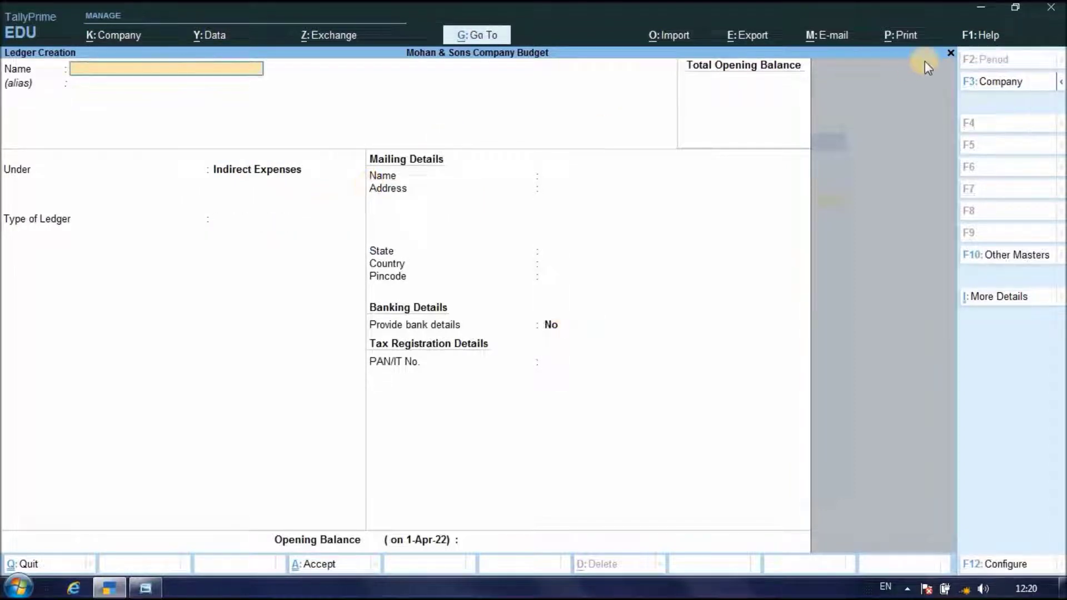
{"action": "left_click", "coordinate": [951, 58]}
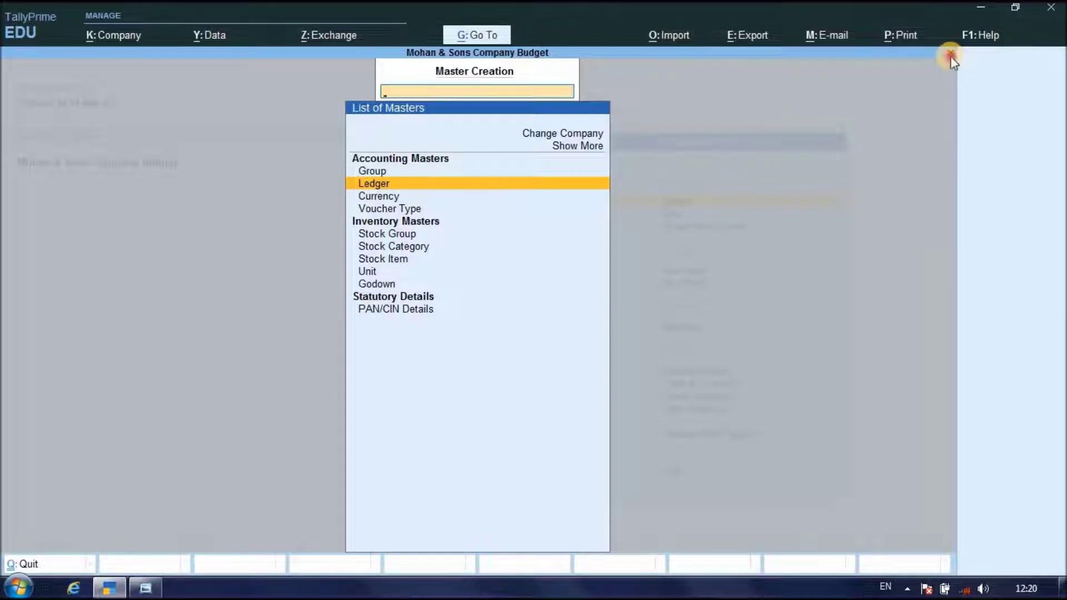
{"action": "left_click", "coordinate": [952, 58]}
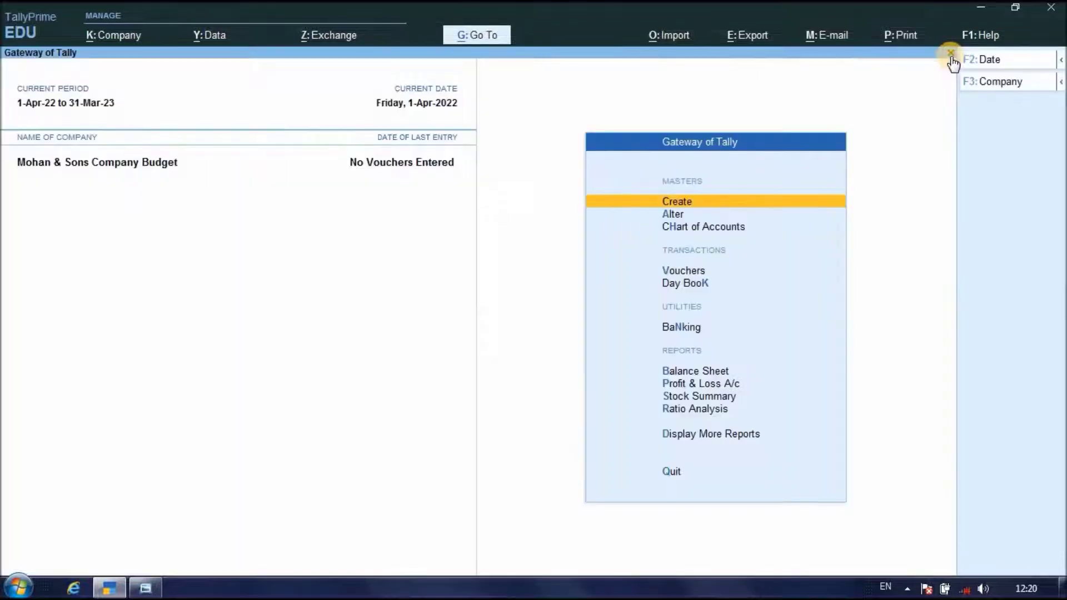
Review the company's ledgers in the Chart of Accounts using the Ledger View, and return to the Gateway of Tally
{"action": "left_click", "coordinate": [682, 227]}
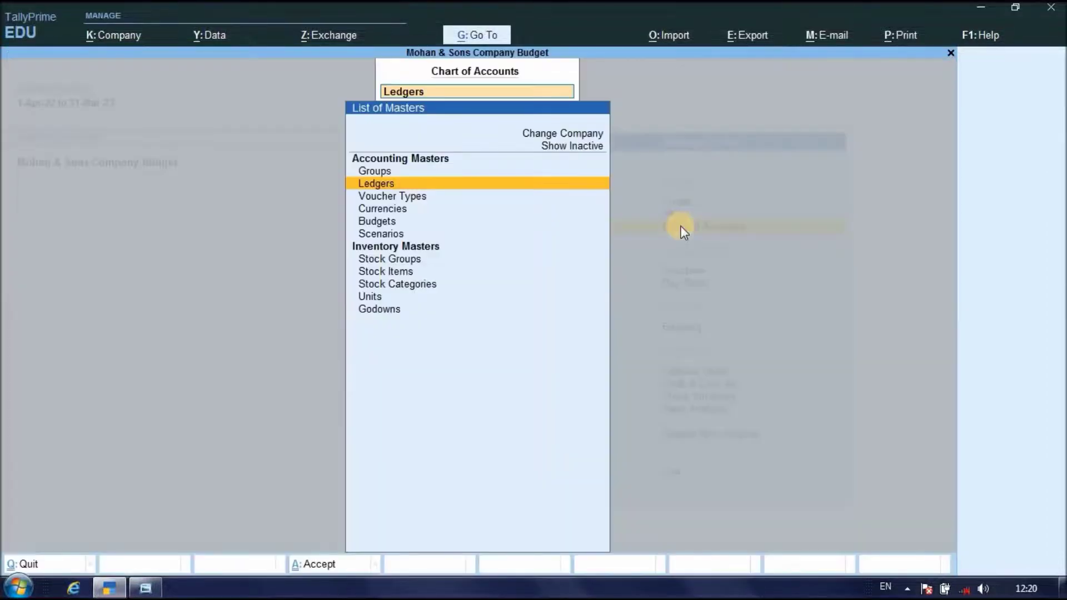
{"action": "left_click", "coordinate": [367, 185]}
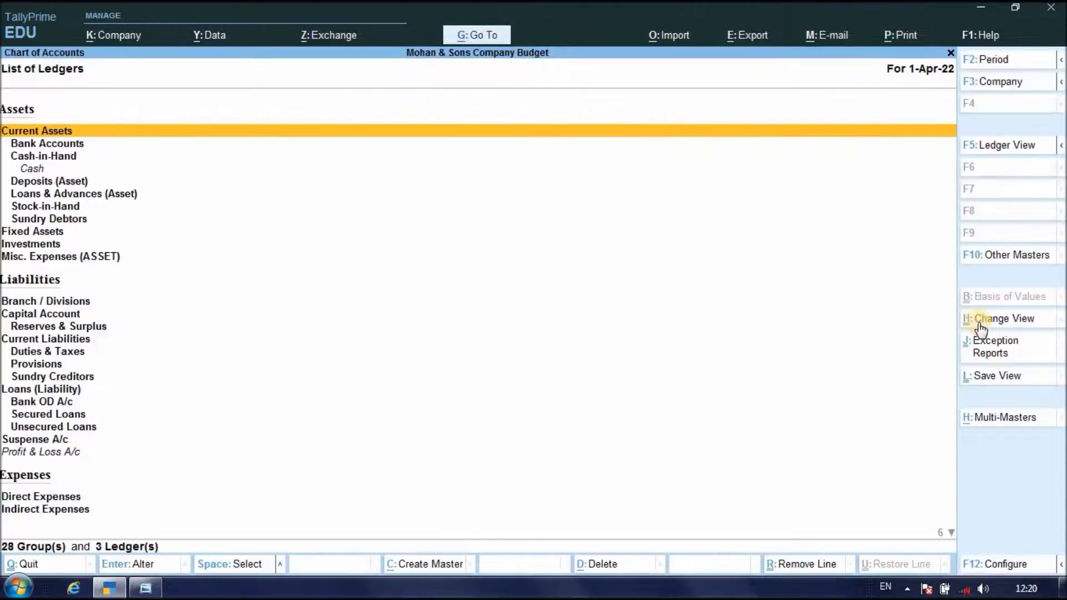
{"action": "left_click", "coordinate": [1005, 322]}
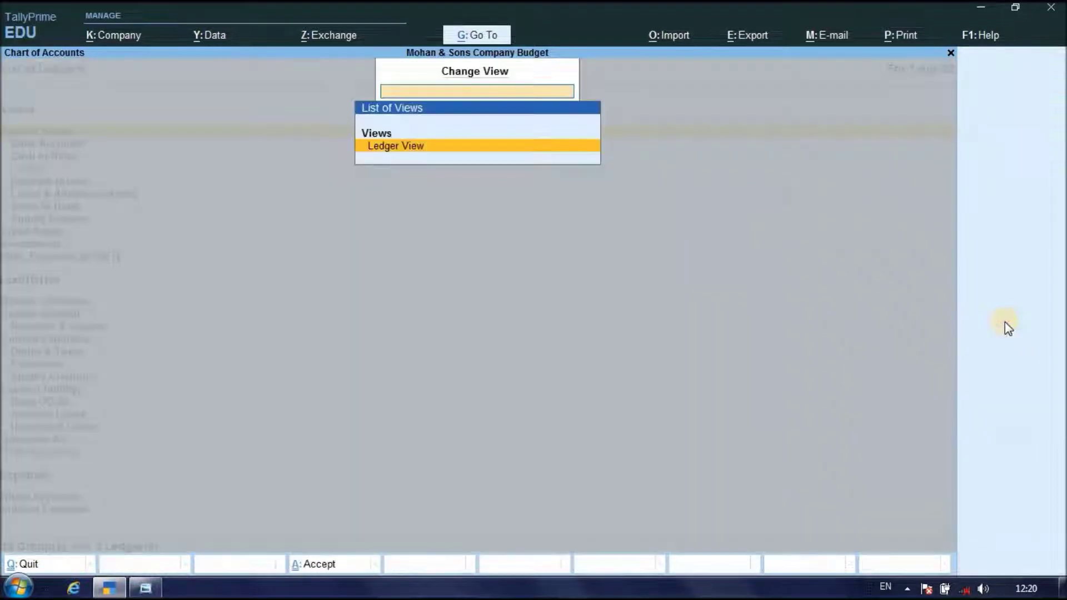
{"action": "left_click", "coordinate": [394, 148]}
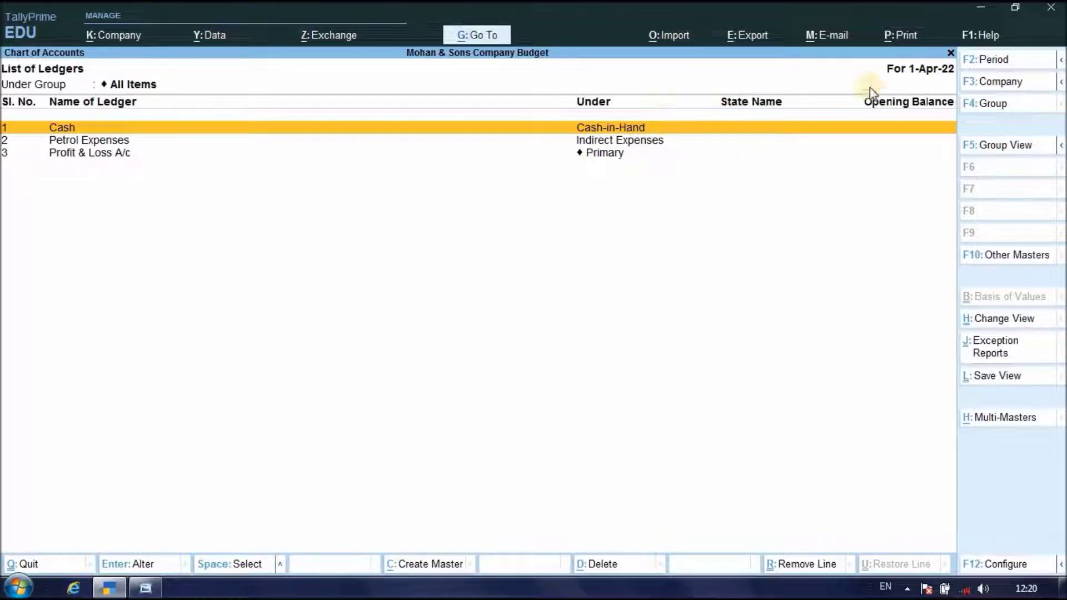
{"action": "left_click", "coordinate": [951, 55]}
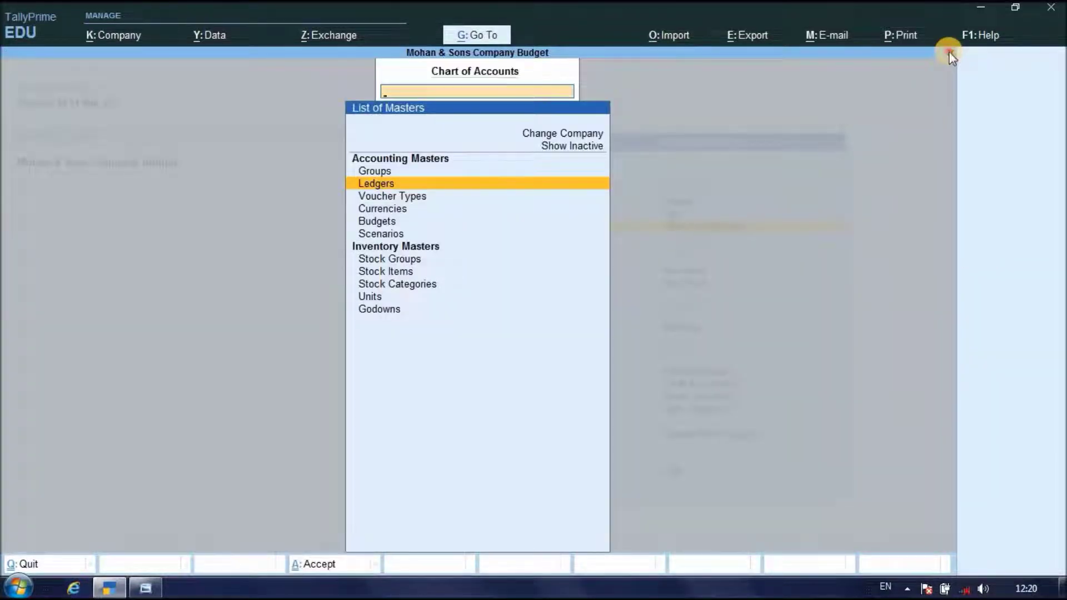
{"action": "left_click", "coordinate": [950, 55]}
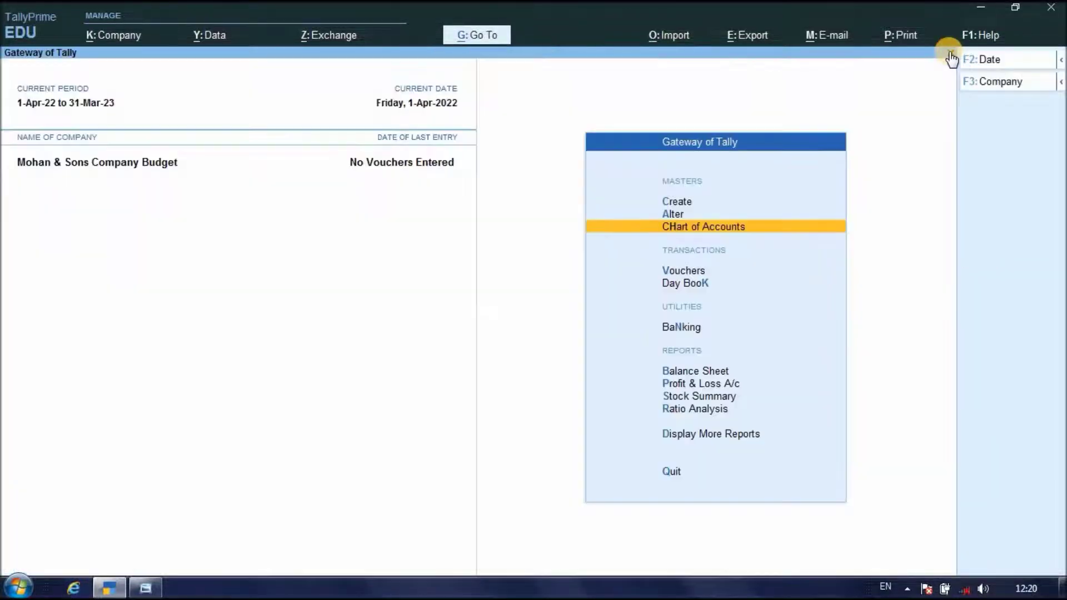
Start a new Budget master from the expanded list of masters, naming it Petrol Expenses under Primary
{"action": "left_click", "coordinate": [682, 203]}
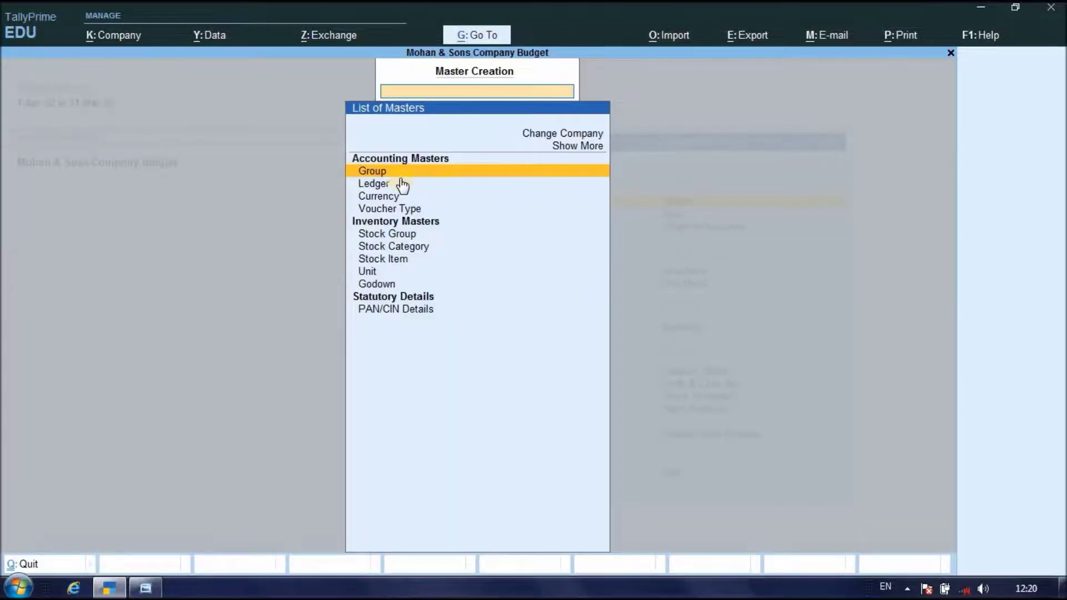
{"action": "left_click", "coordinate": [558, 146]}
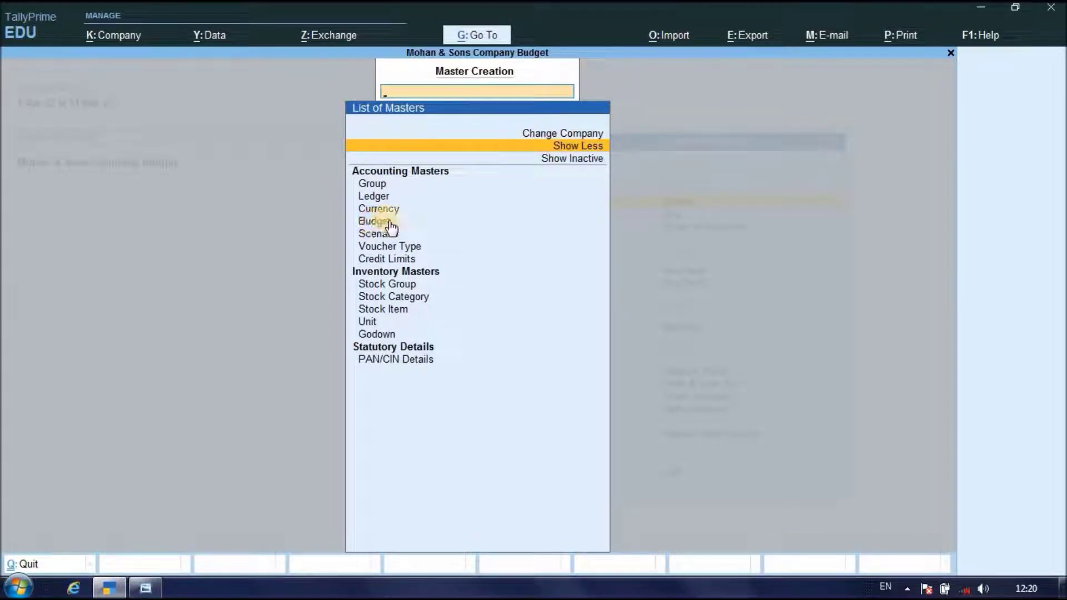
{"action": "key", "text": "Down"}
{"action": "key", "text": "Down"}
{"action": "key", "text": "Down"}
{"action": "key", "text": "Down"}
{"action": "key", "text": "Down"}
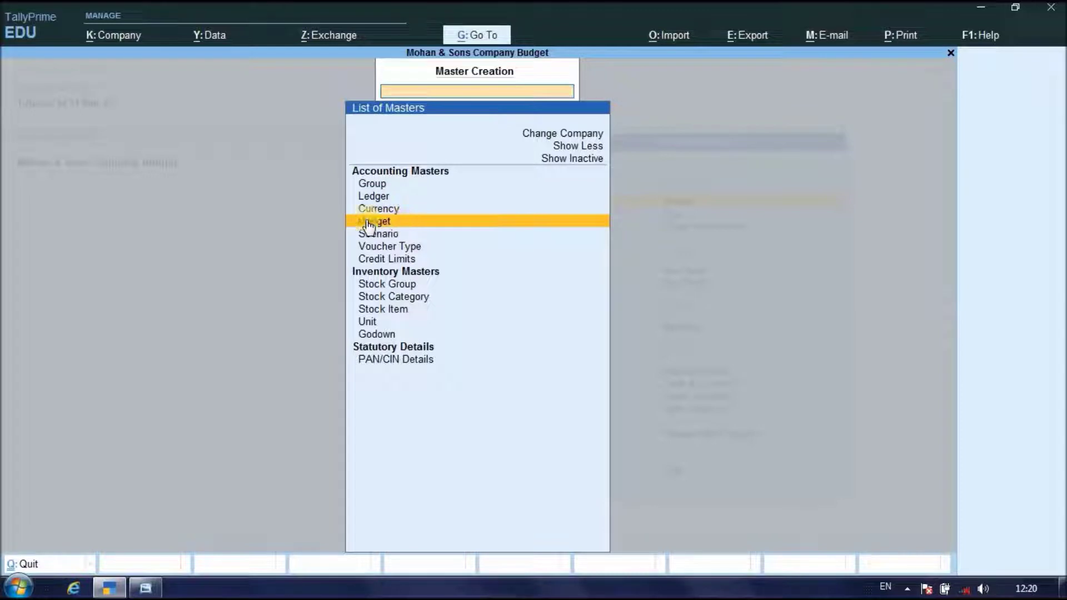
{"action": "left_click", "coordinate": [366, 223]}
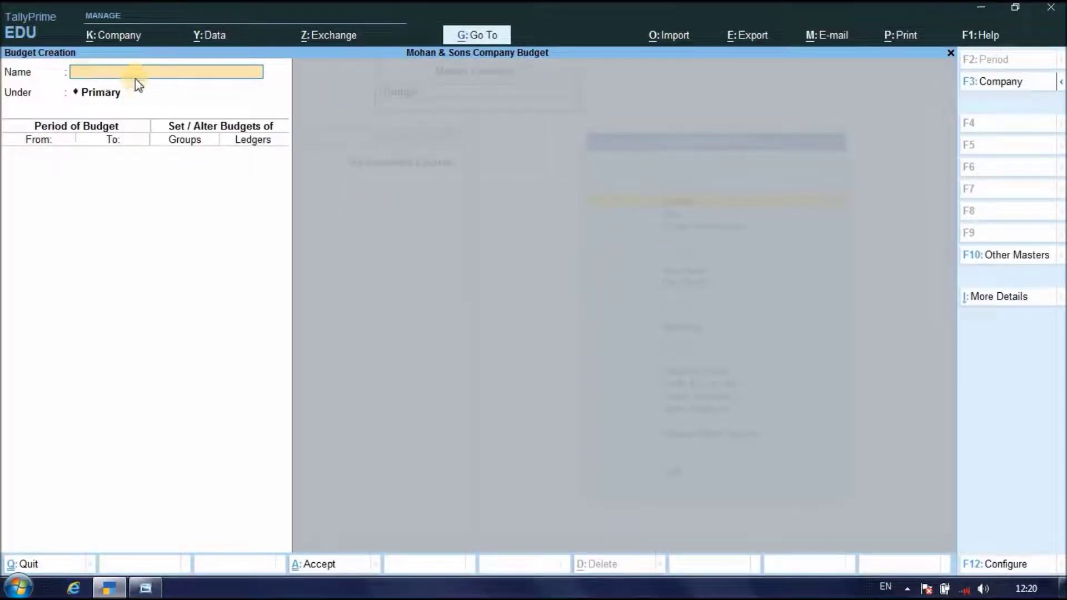
{"action": "type", "text": "Petrol Expenses"}
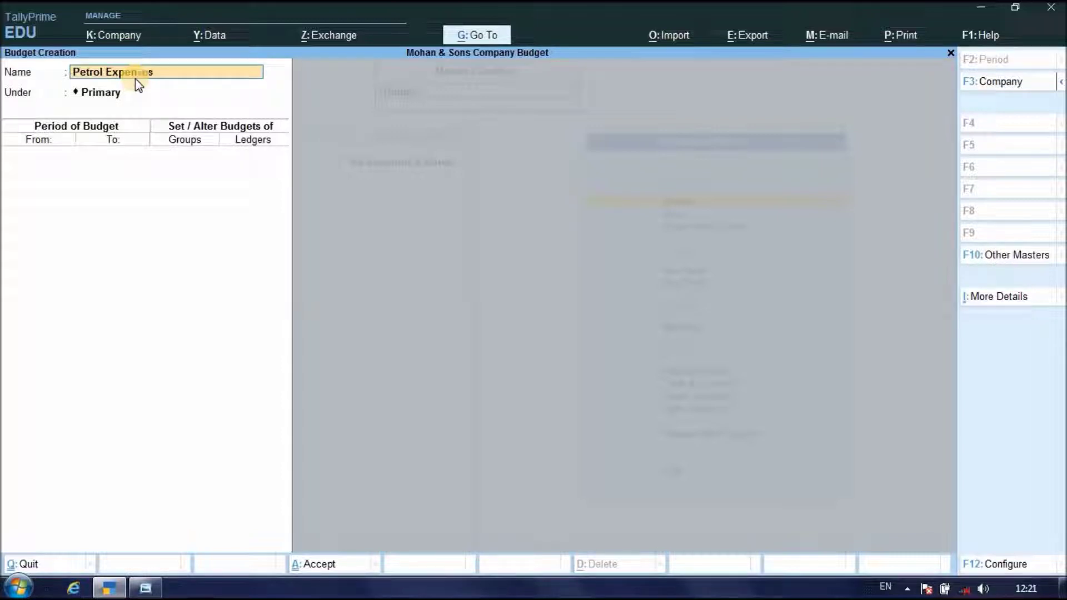
{"action": "key", "text": "Return"}
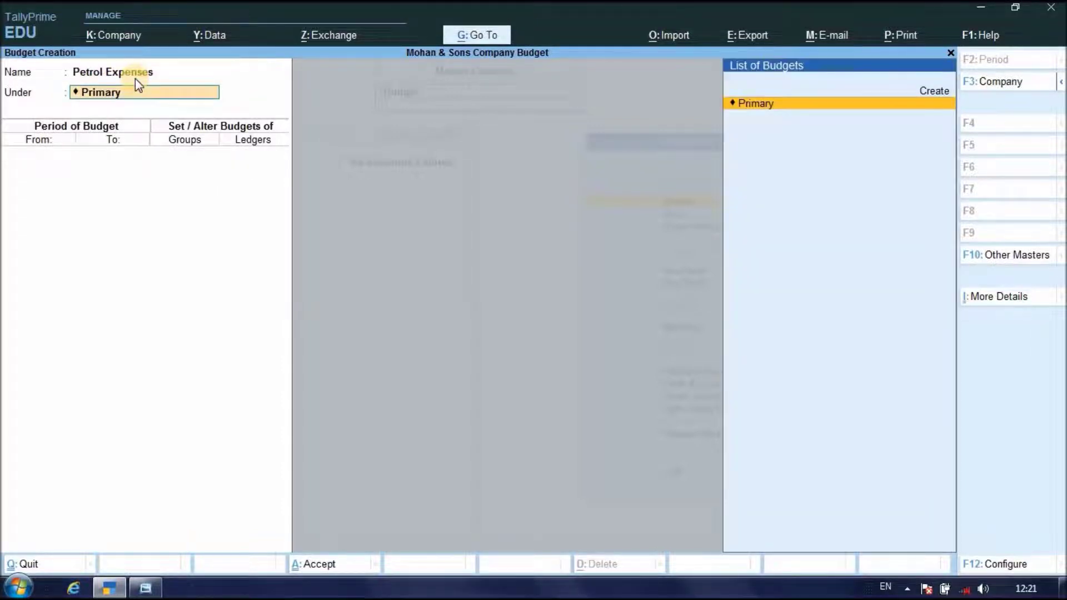
{"action": "key", "text": "Return"}
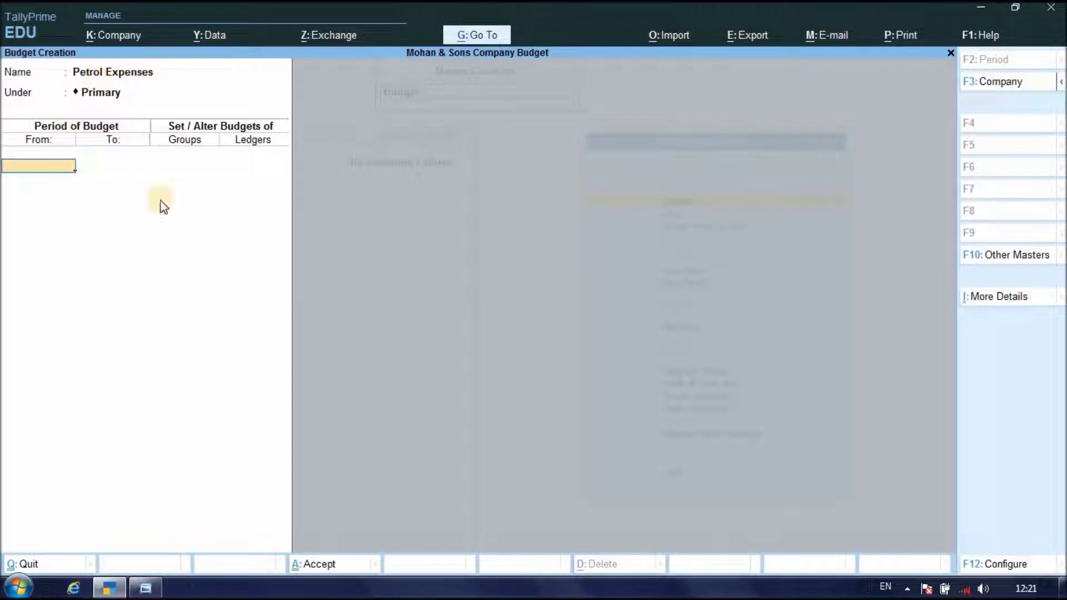
Enter the budget period from 1-Feb-22 to 31-Mar-23
{"action": "type", "text": "1-2-22"}
{"action": "key", "text": "Return"}
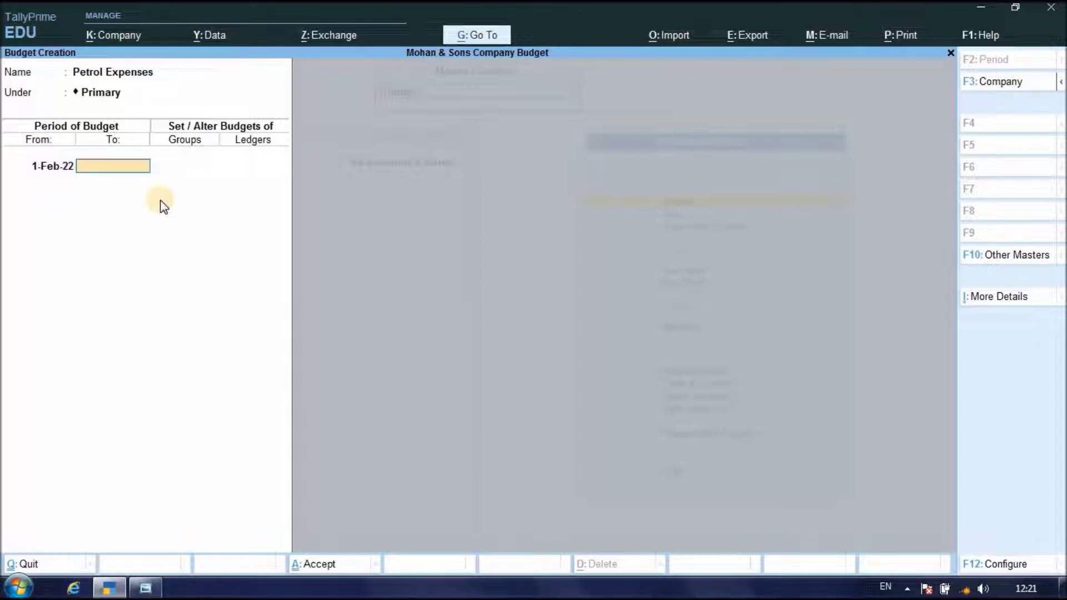
{"action": "type", "text": "31-3-23"}
{"action": "key", "text": "Return"}
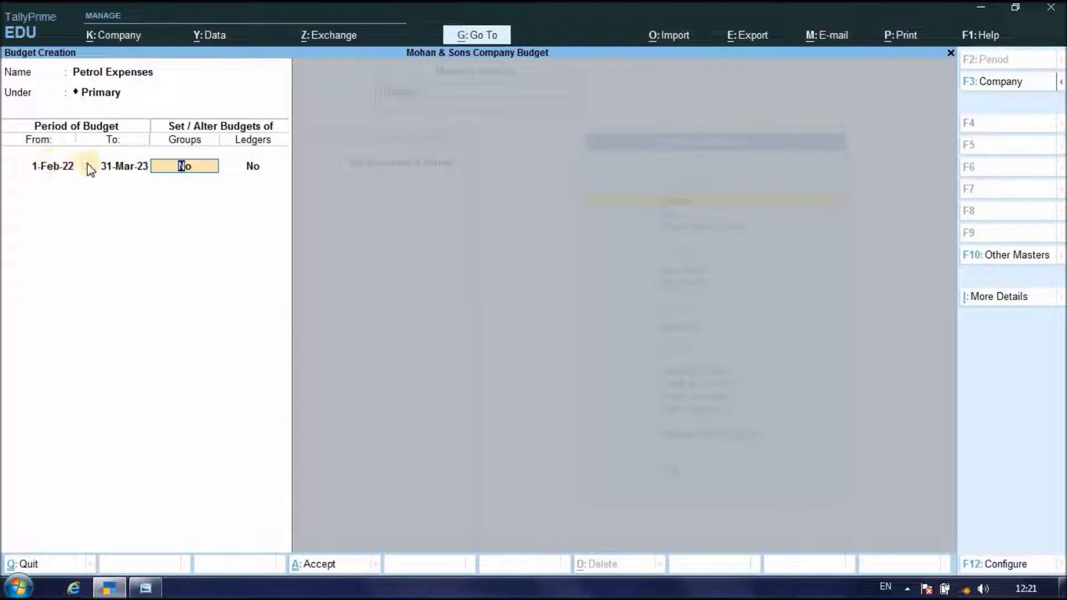
Correct the start date of the budget period to 1-Apr-22, keeping the end date
{"action": "left_click", "coordinate": [49, 168]}
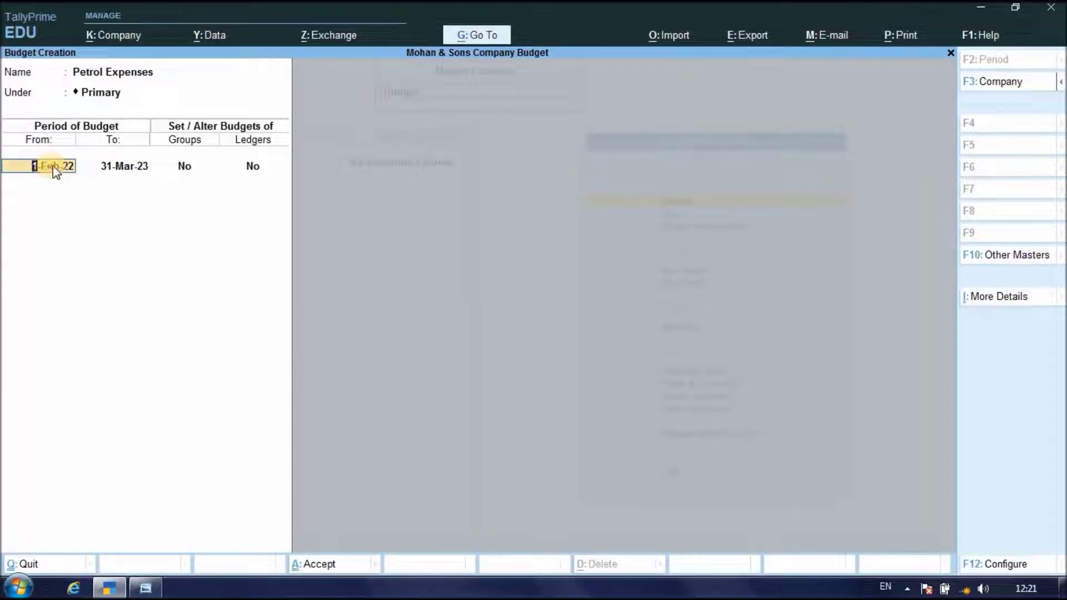
{"action": "type", "text": "1-4-22"}
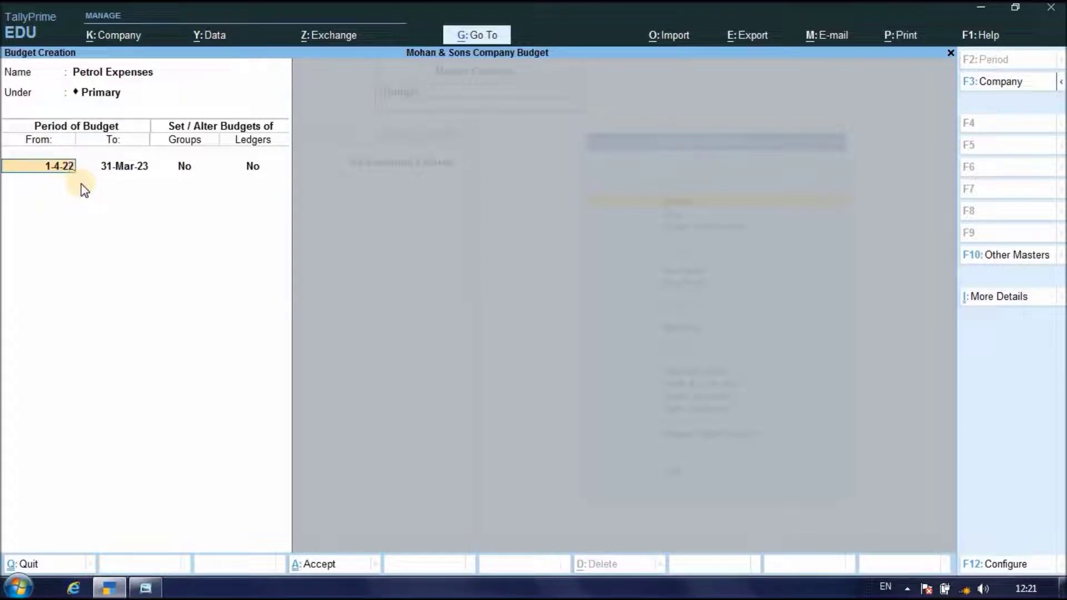
{"action": "key", "text": "Return"}
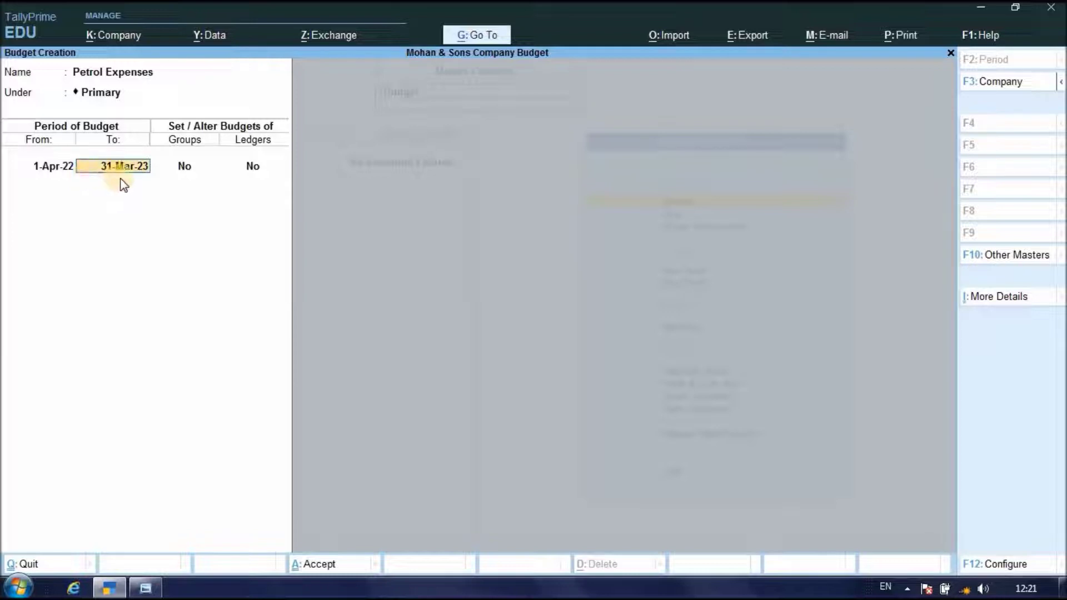
{"action": "key", "text": "Return"}
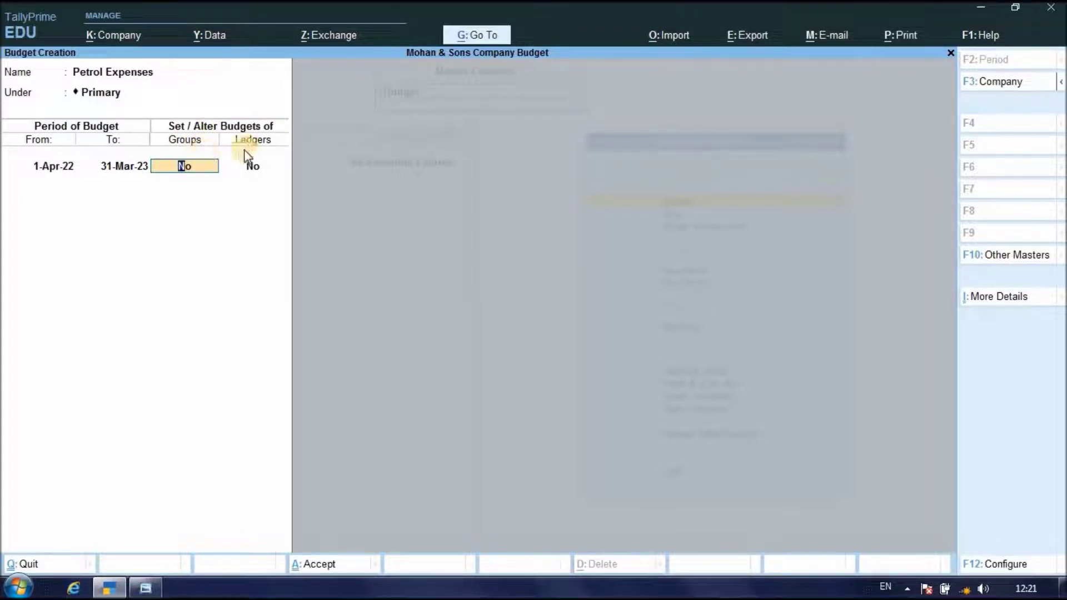
Leave budgets for groups at No and set budgets for ledgers to Yes, opening the ledger budget entries
{"action": "key", "text": "Return"}
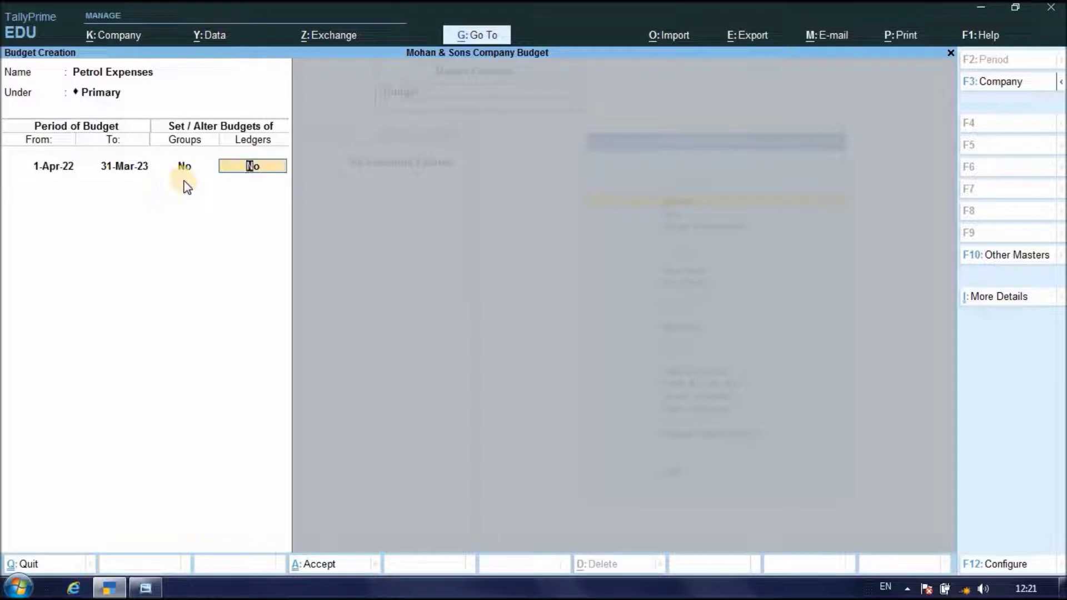
{"action": "type", "text": "yes"}
{"action": "left_click", "coordinate": [254, 171]}
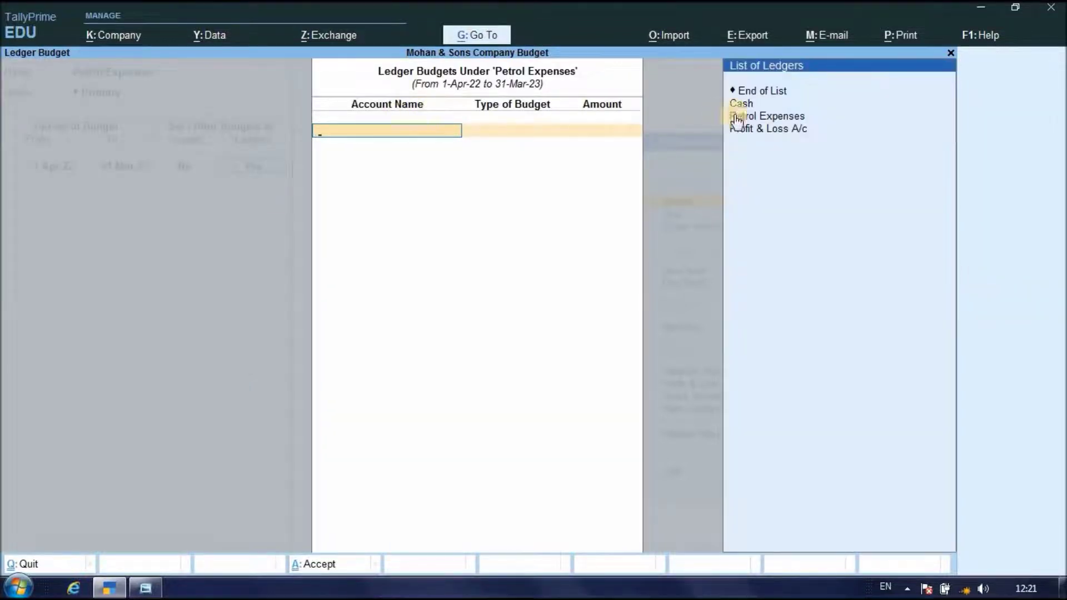
Add a ledger budget for Petrol Expenses of type On Nett Transactions with an amount of 80,000
{"action": "left_click", "coordinate": [770, 118]}
{"action": "left_click", "coordinate": [769, 119]}
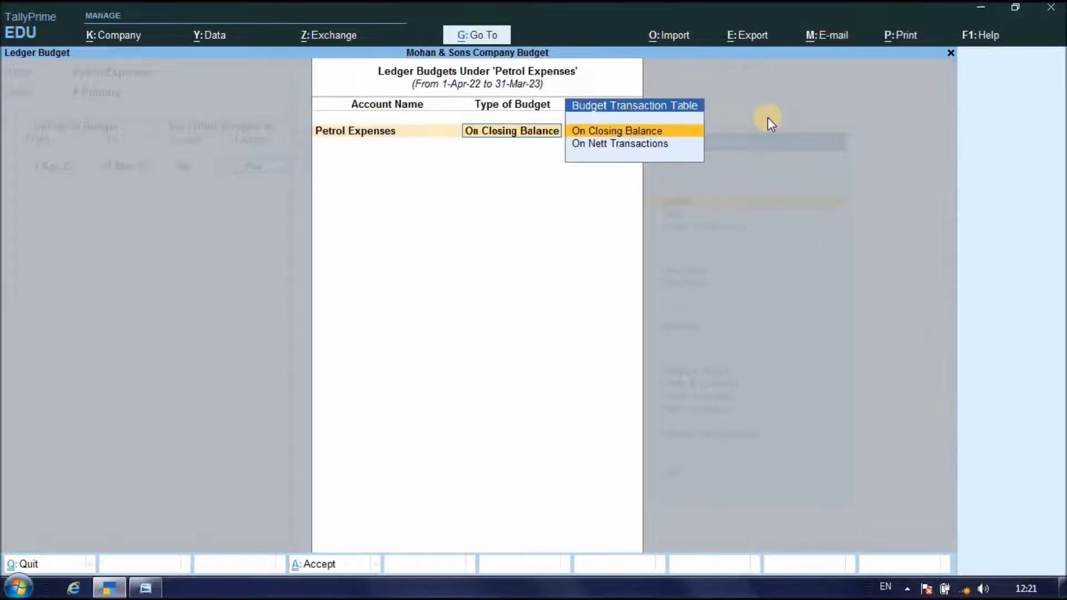
{"action": "left_click", "coordinate": [632, 146]}
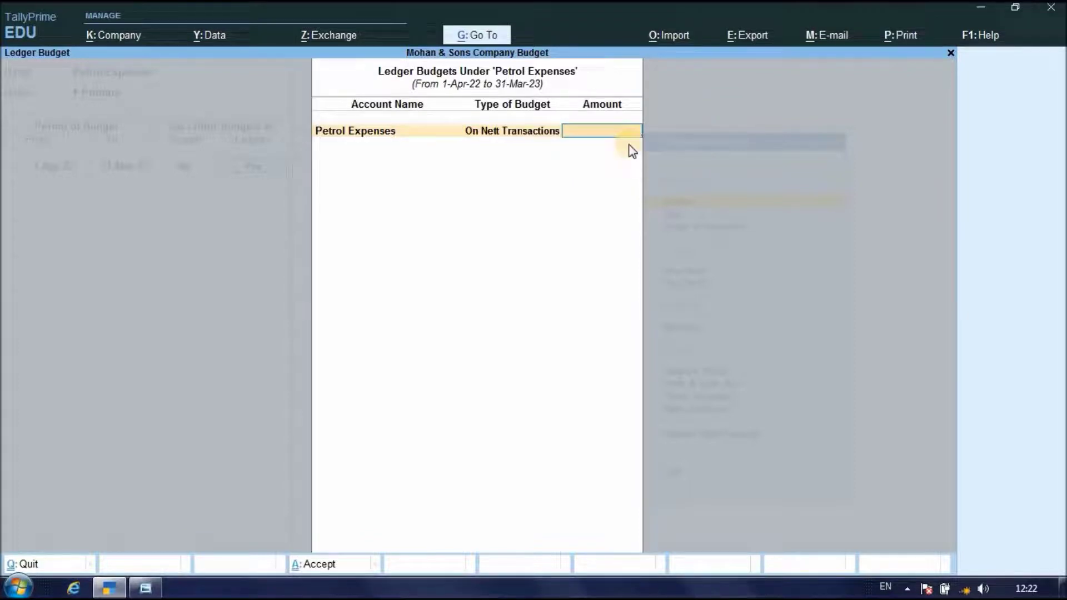
{"action": "type", "text": "80,000"}
{"action": "key", "text": "Return"}
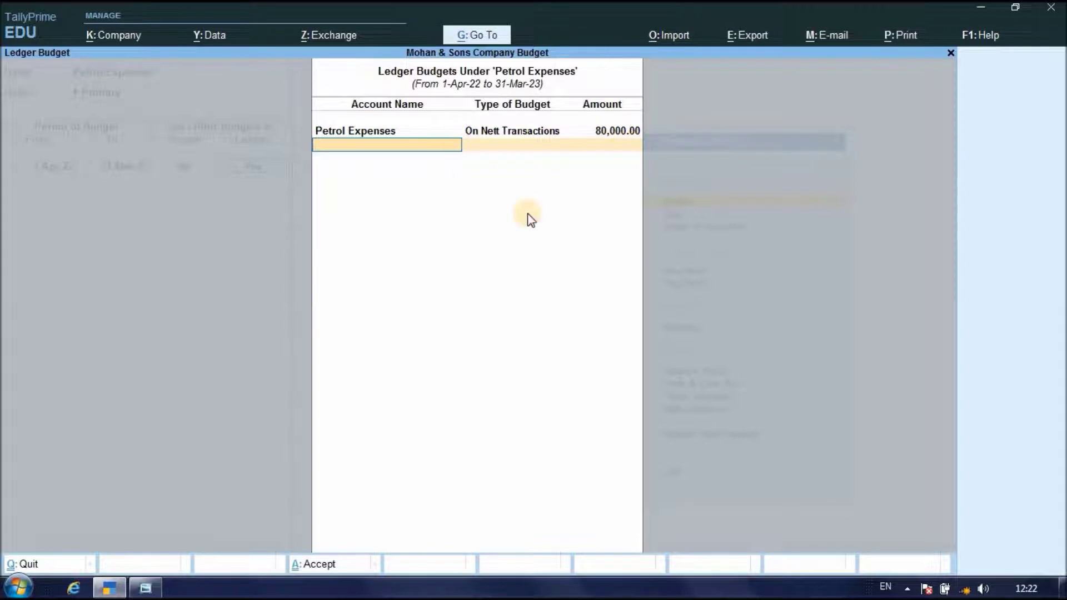
{"action": "key", "text": "Return"}
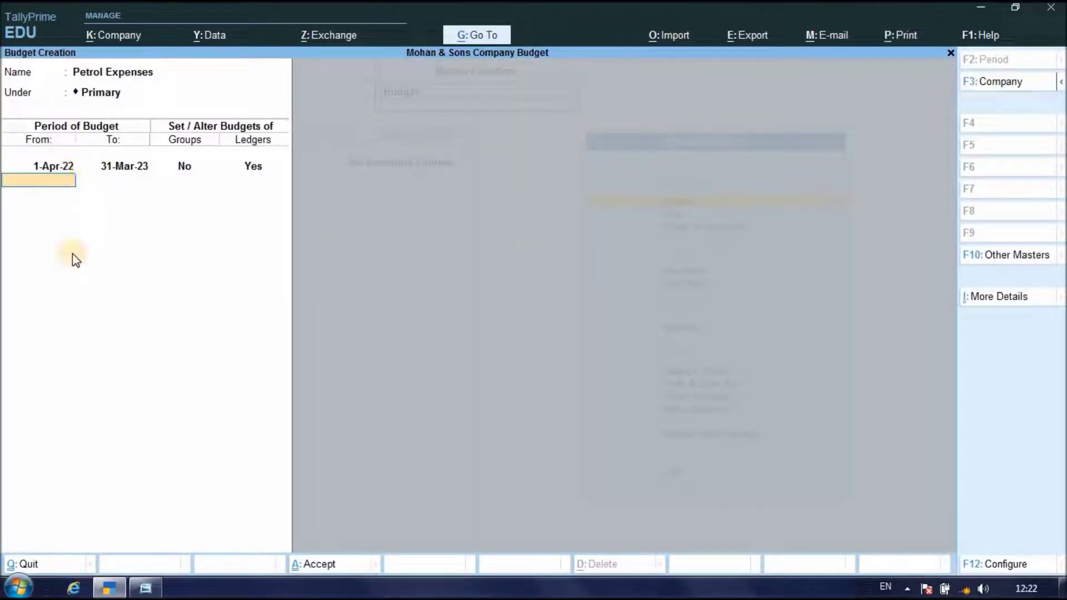
Accept the completed Petrol Expenses budget and return to the Gateway of Tally
{"action": "key", "text": "Return"}
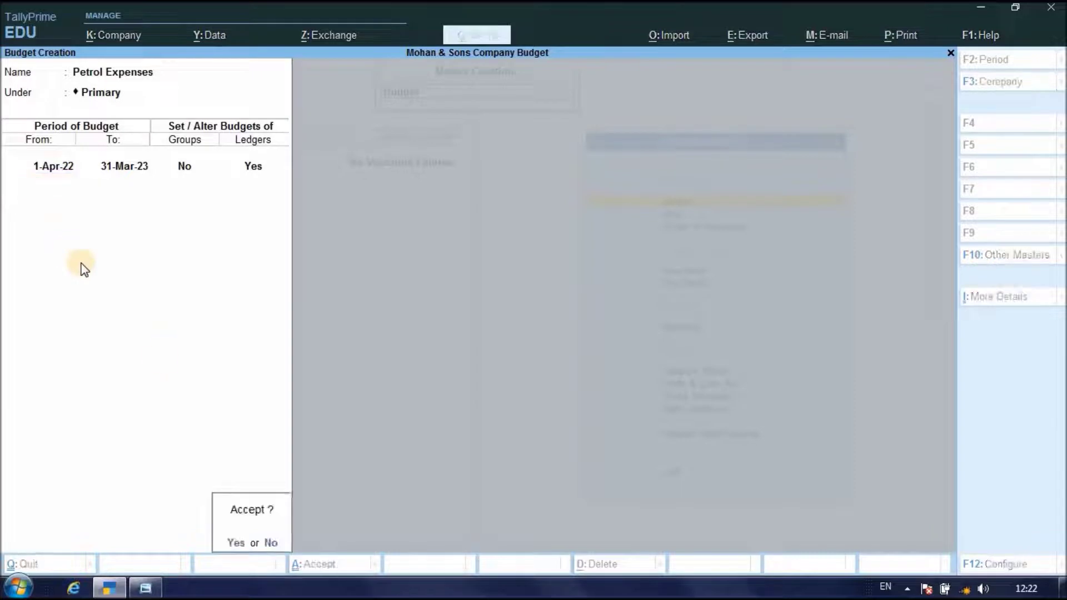
{"action": "left_click", "coordinate": [233, 543]}
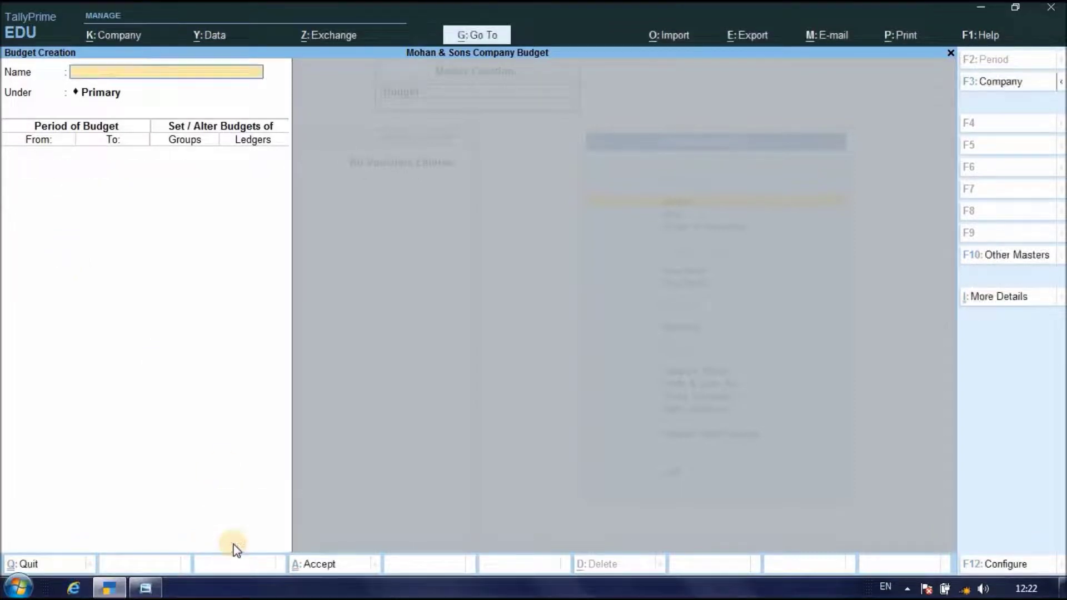
{"action": "left_click", "coordinate": [951, 54]}
{"action": "left_click", "coordinate": [951, 54]}
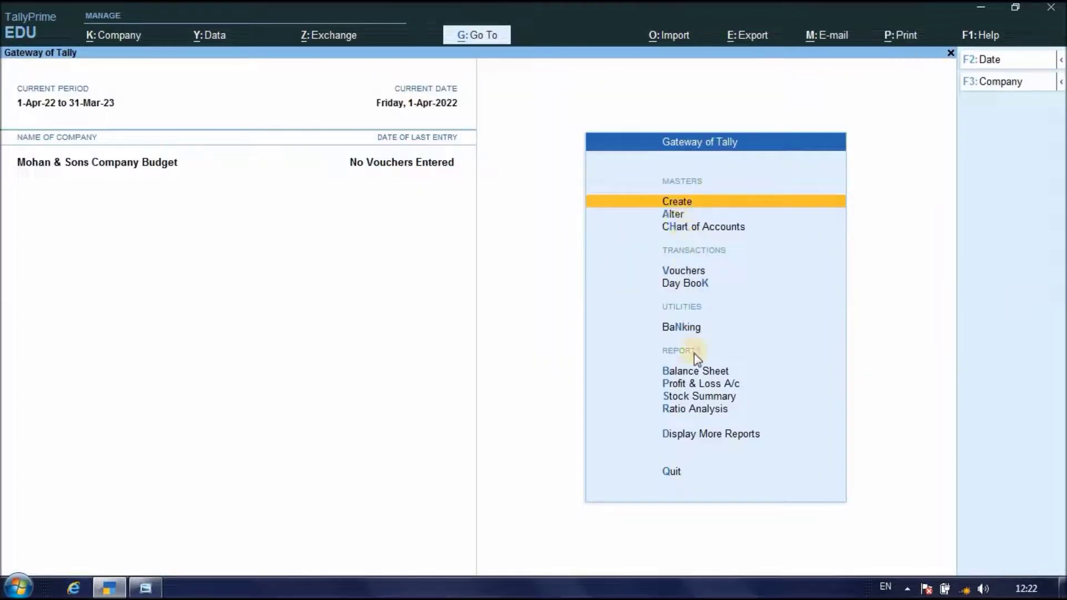
Open the Trial Balance report and show its budget variance against the Petrol Expenses budget
{"action": "left_click", "coordinate": [692, 437]}
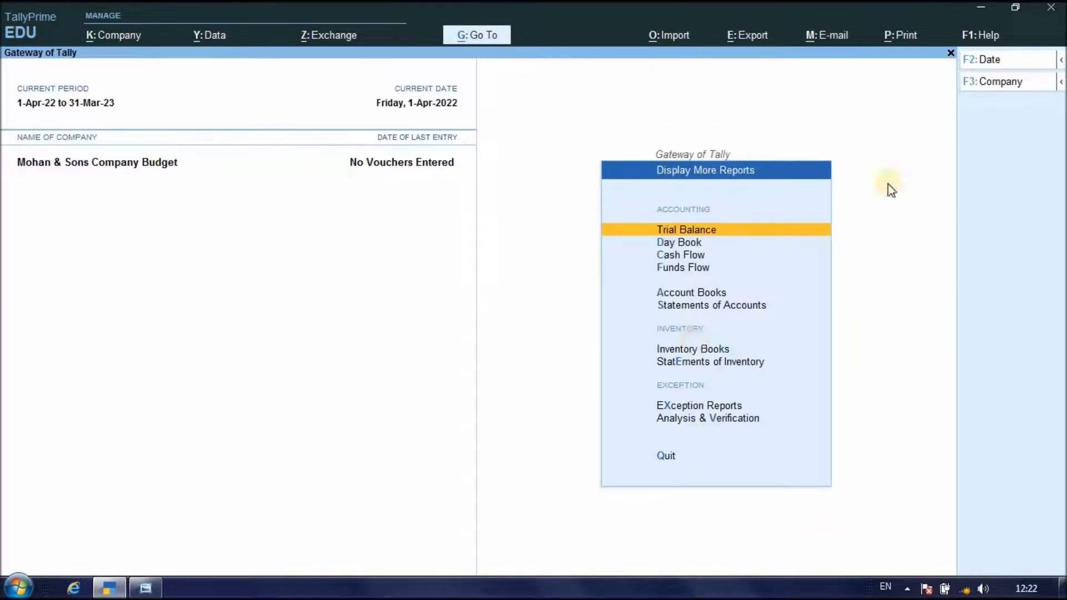
{"action": "left_click", "coordinate": [947, 55]}
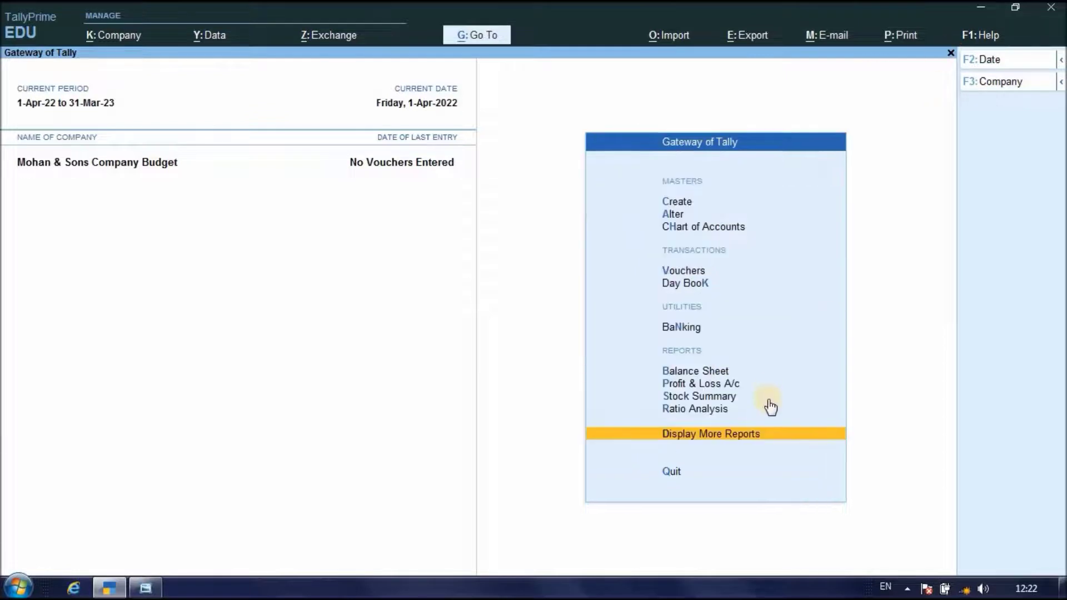
{"action": "left_click", "coordinate": [735, 439]}
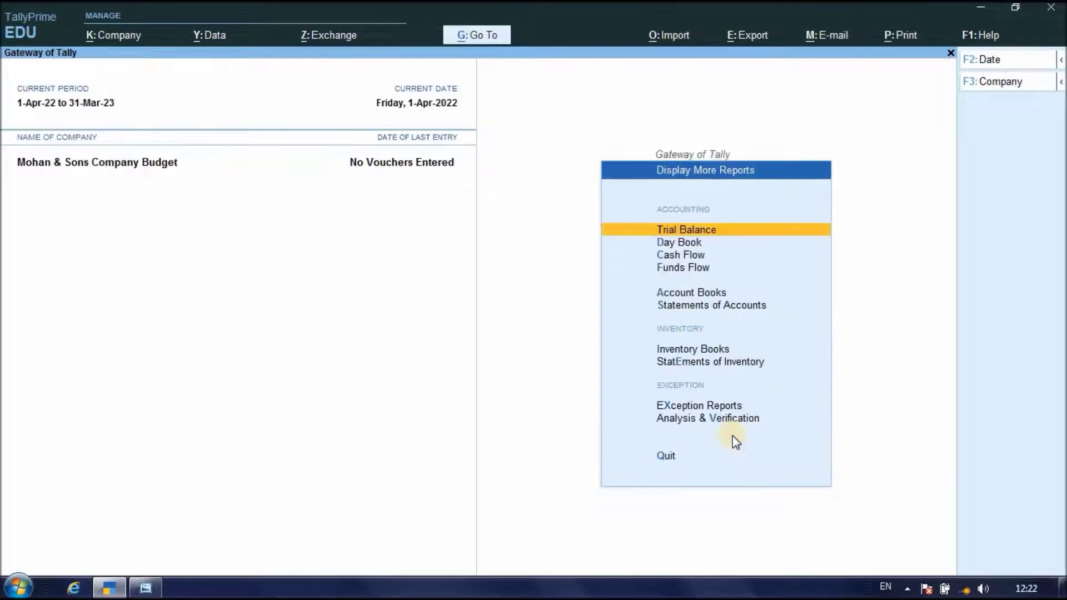
{"action": "left_click", "coordinate": [738, 235]}
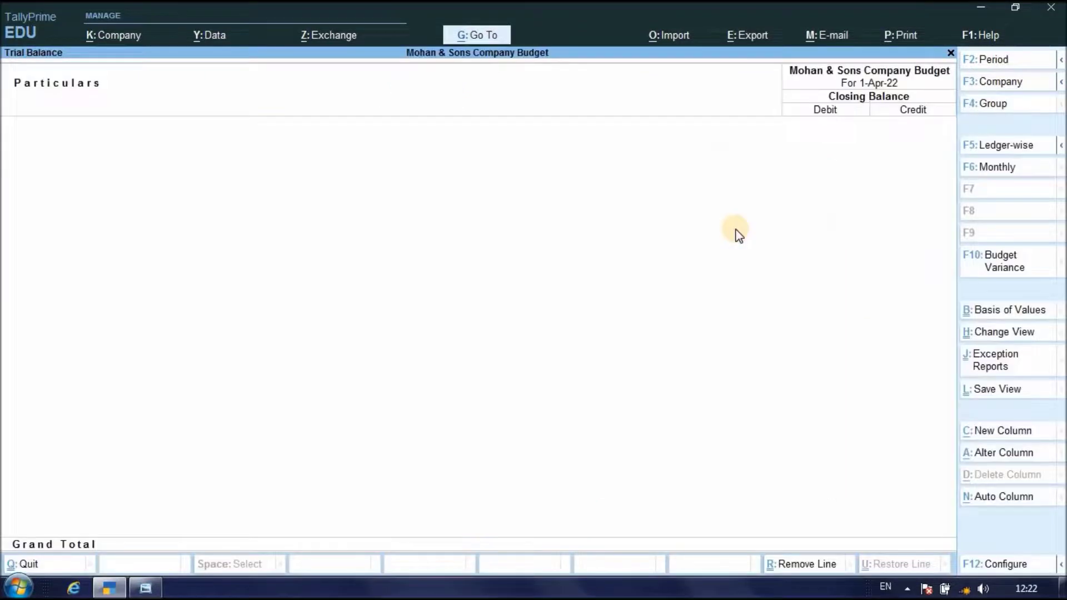
{"action": "left_click", "coordinate": [1009, 271]}
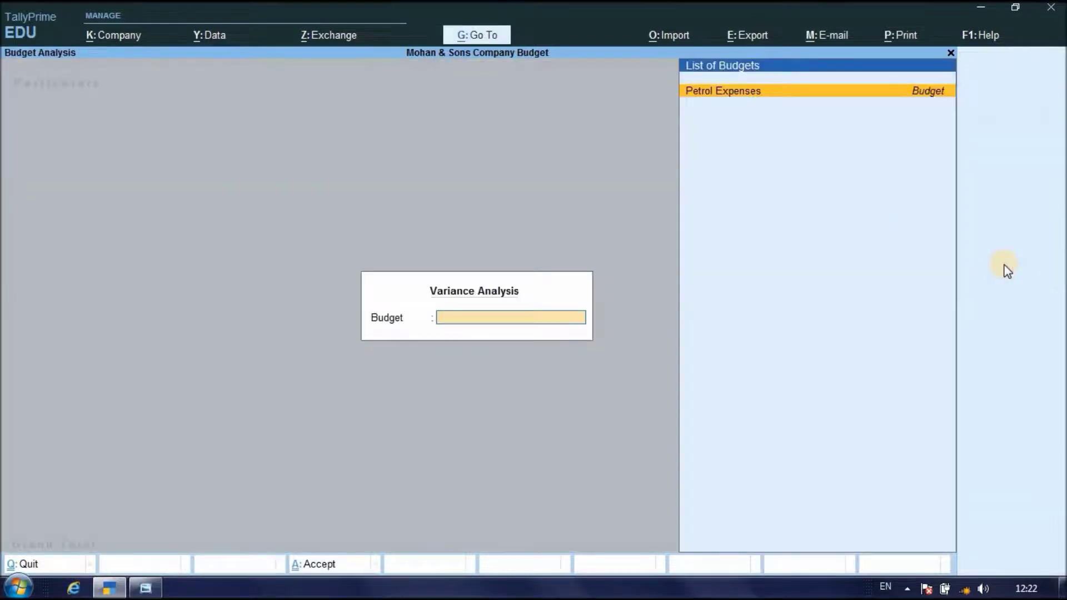
{"action": "left_click", "coordinate": [761, 102]}
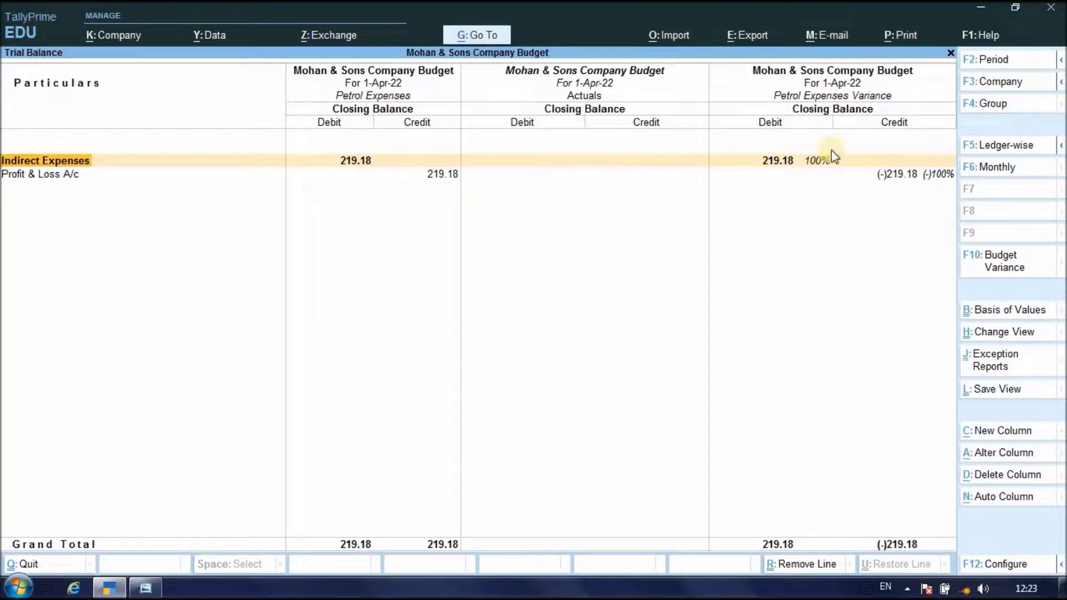
Set the variance report's period from 1-4-2022 to 1-5-22, review it, and return to the Gateway of Tally
{"action": "left_click", "coordinate": [989, 62]}
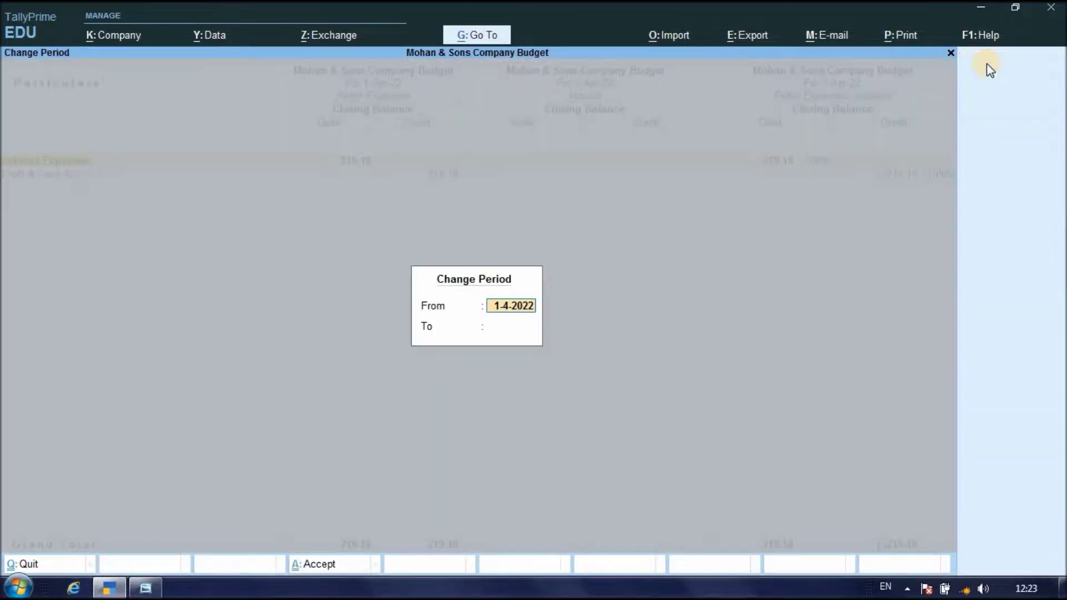
{"action": "left_click", "coordinate": [518, 332]}
{"action": "type", "text": "1-5-22"}
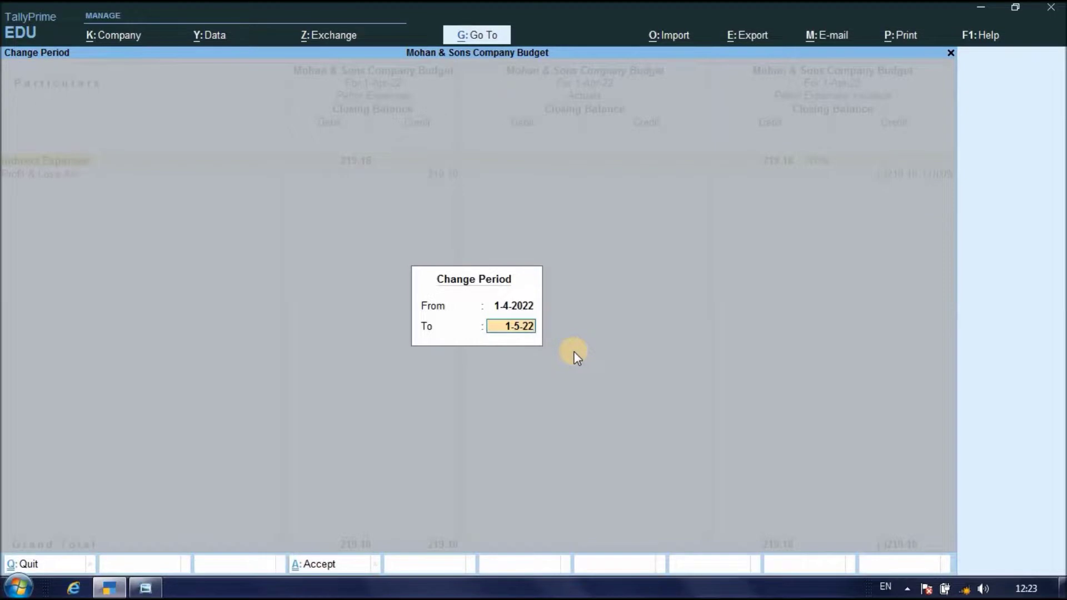
{"action": "key", "text": "Return"}
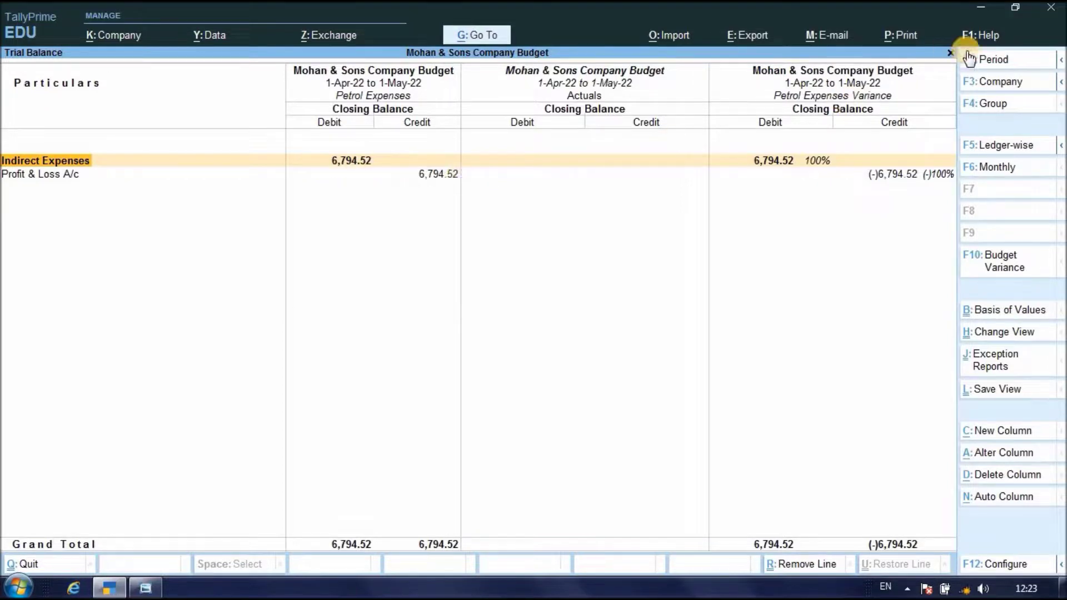
{"action": "left_click", "coordinate": [951, 55]}
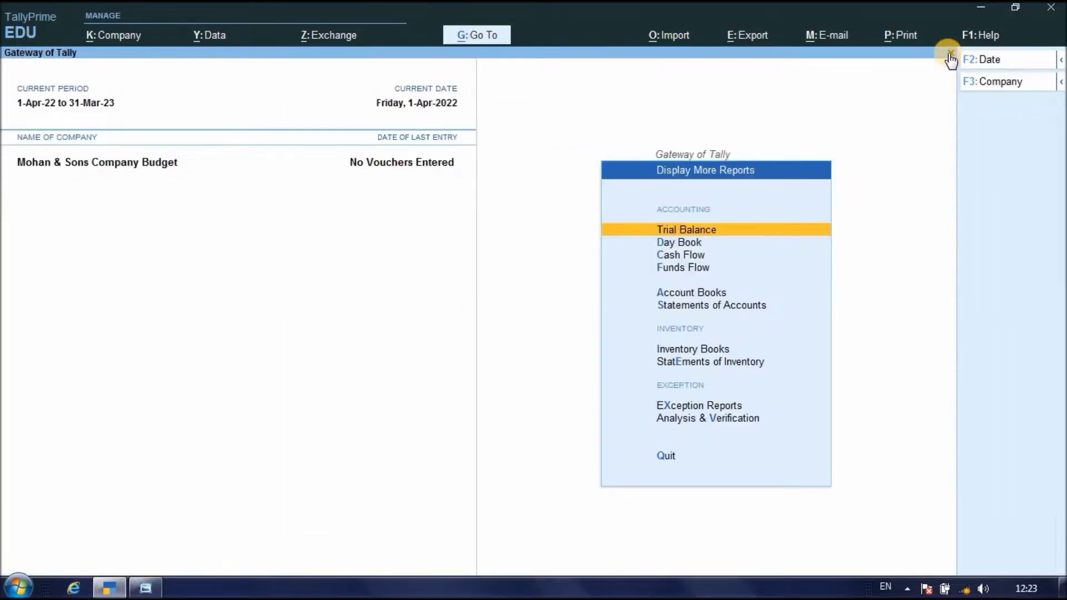
{"action": "left_click", "coordinate": [952, 55]}
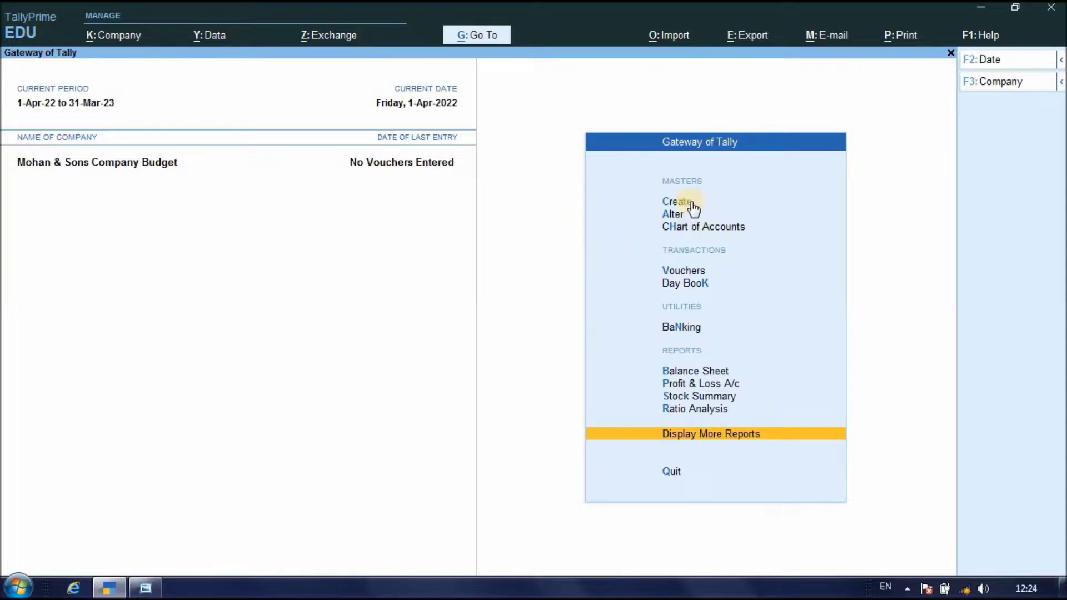
Reopen the Trial Balance and apply the Petrol Expenses budget variance again
{"action": "left_click", "coordinate": [687, 438]}
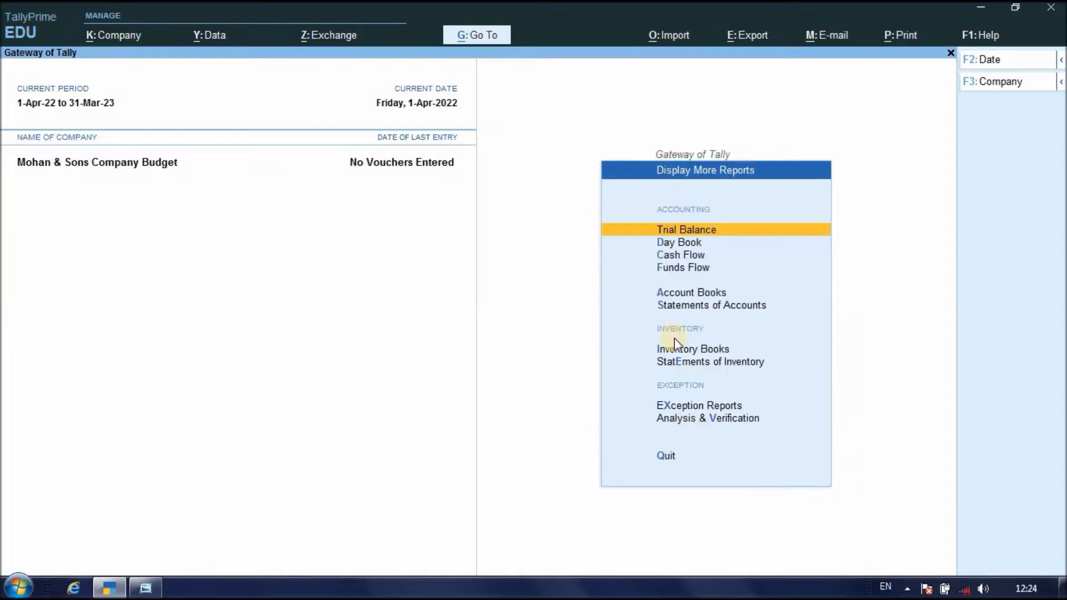
{"action": "left_click", "coordinate": [695, 229]}
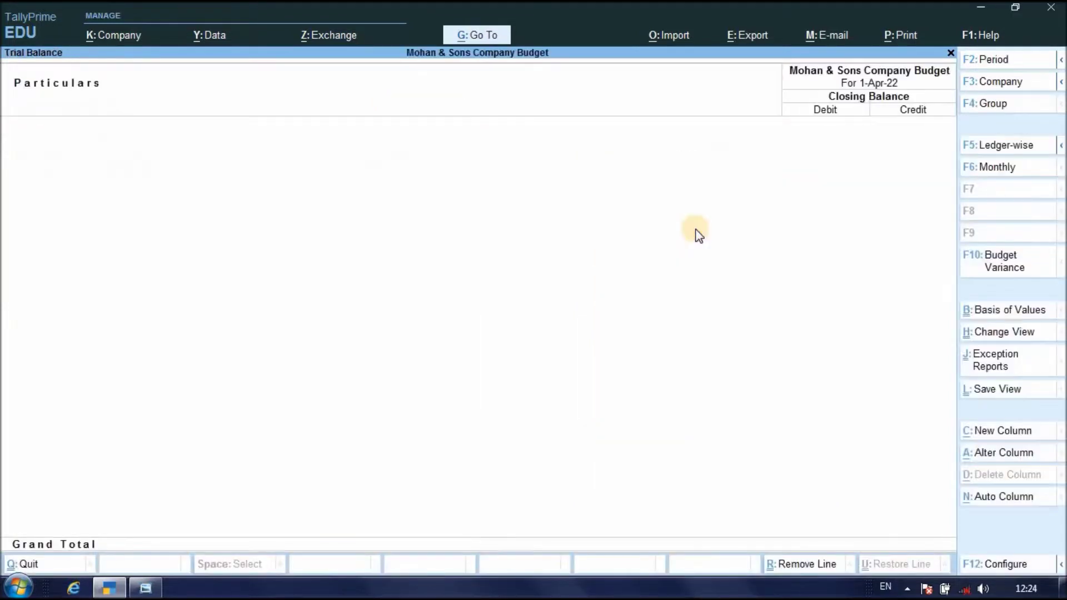
{"action": "left_click", "coordinate": [999, 268]}
{"action": "key", "text": "Return"}
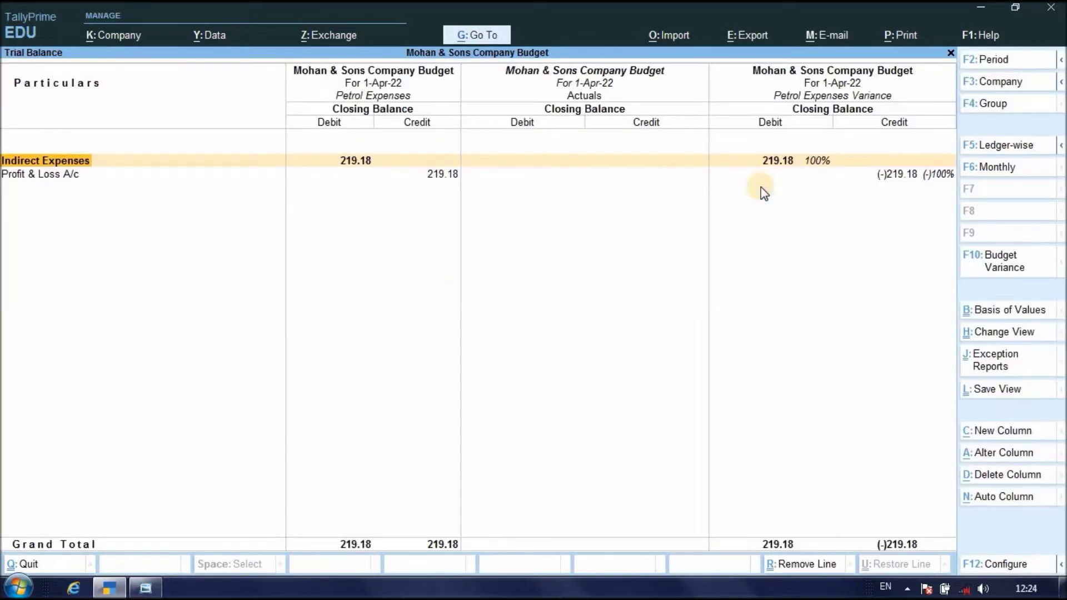
Drill down from Indirect Expenses through the Petrol Expenses monthly summary to the ledger vouchers for April
{"action": "left_click", "coordinate": [596, 190]}
{"action": "left_click", "coordinate": [592, 183]}
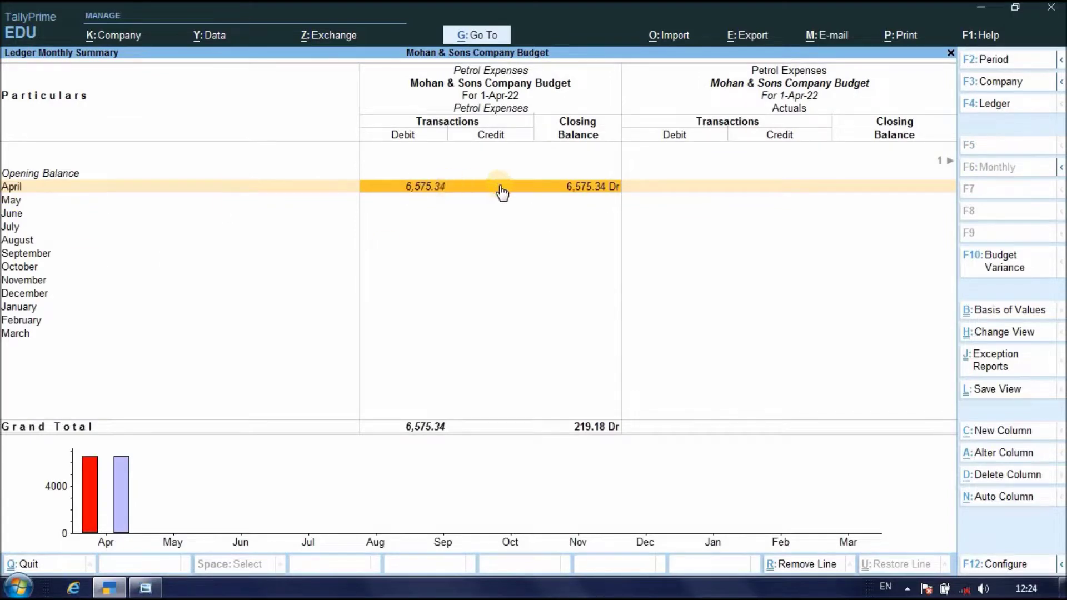
{"action": "key", "text": "Return"}
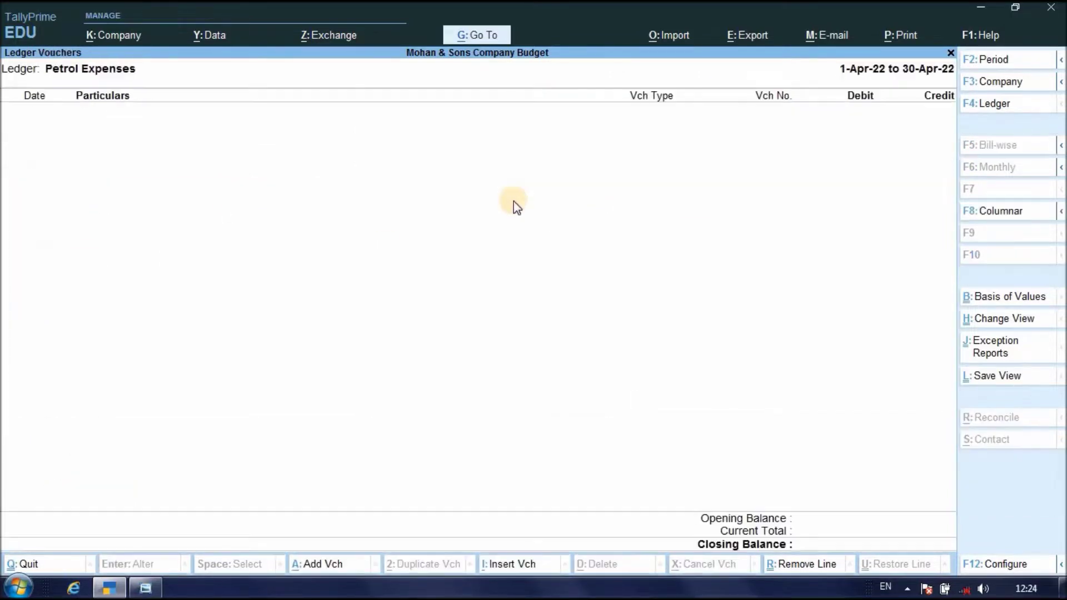
Close the open reports back to the list of additional reports and minimize the program to the desktop
{"action": "left_click", "coordinate": [951, 53]}
{"action": "left_click", "coordinate": [951, 54]}
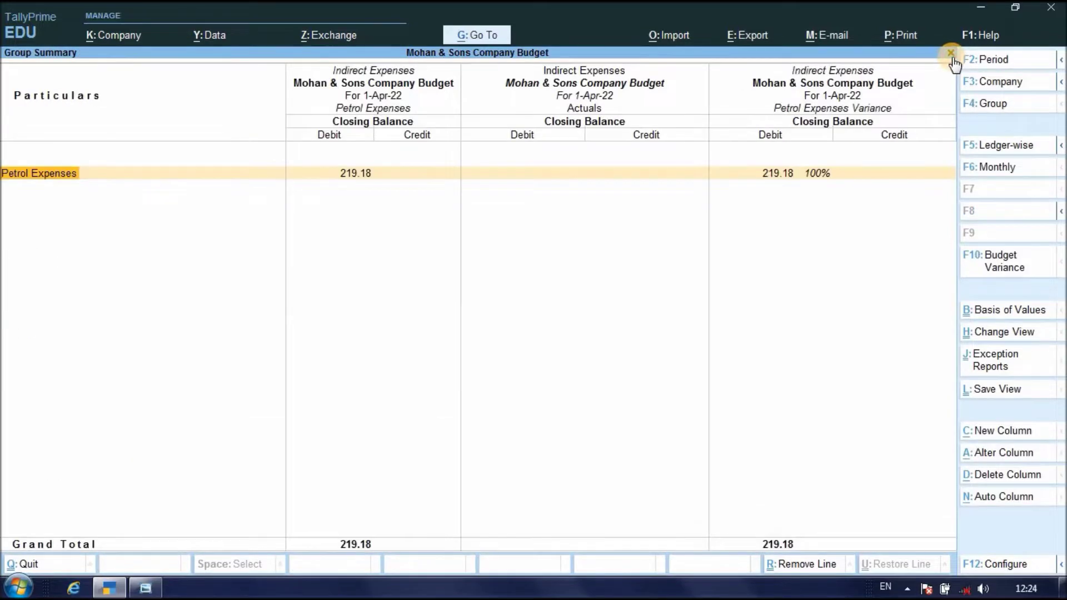
{"action": "left_click", "coordinate": [951, 53]}
{"action": "left_click", "coordinate": [951, 53]}
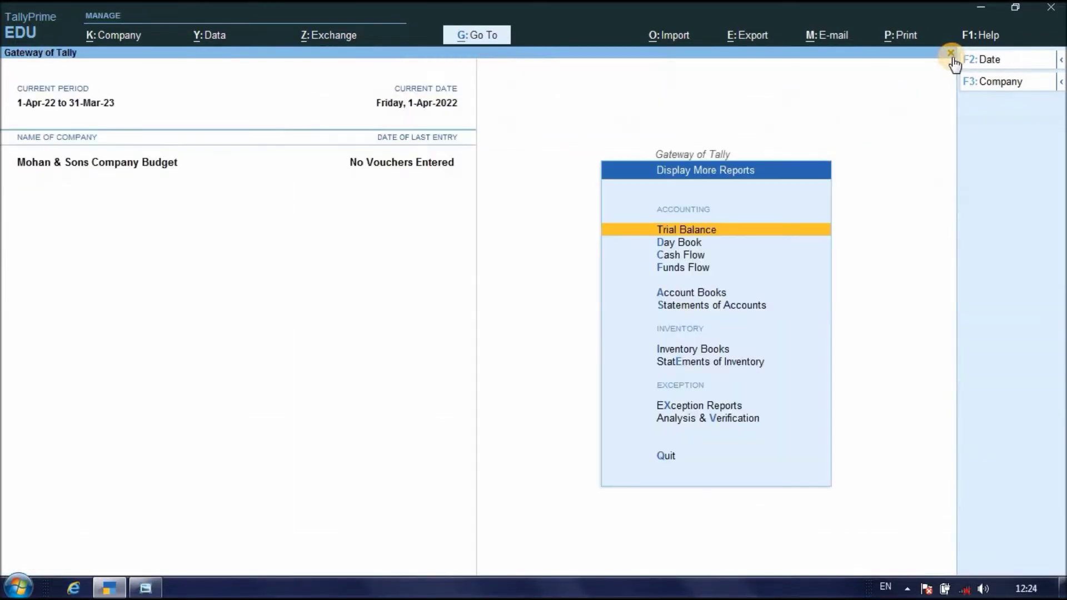
{"action": "left_click", "coordinate": [982, 12]}
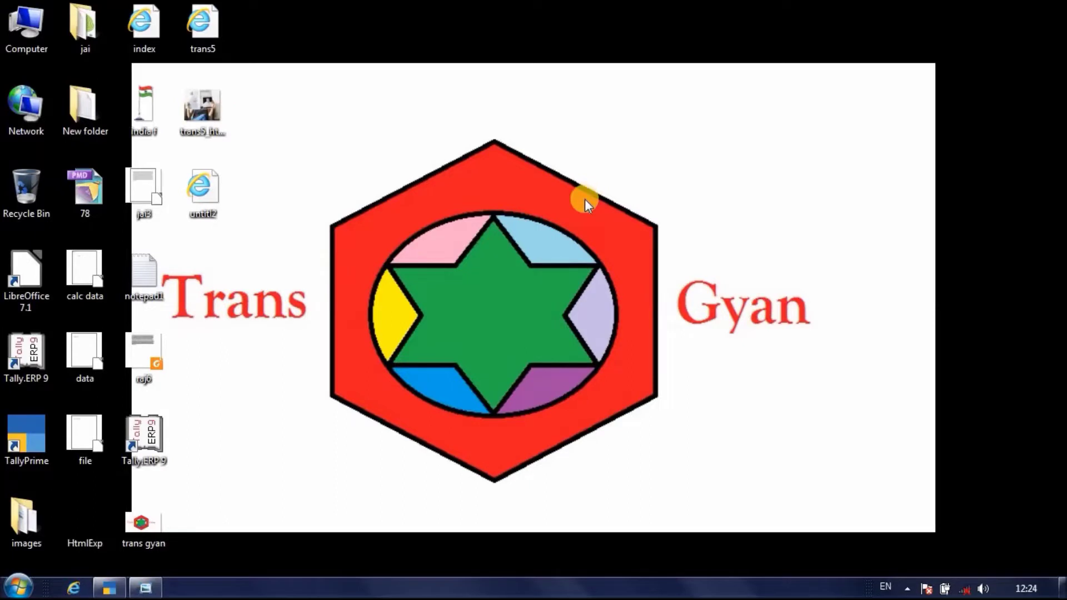